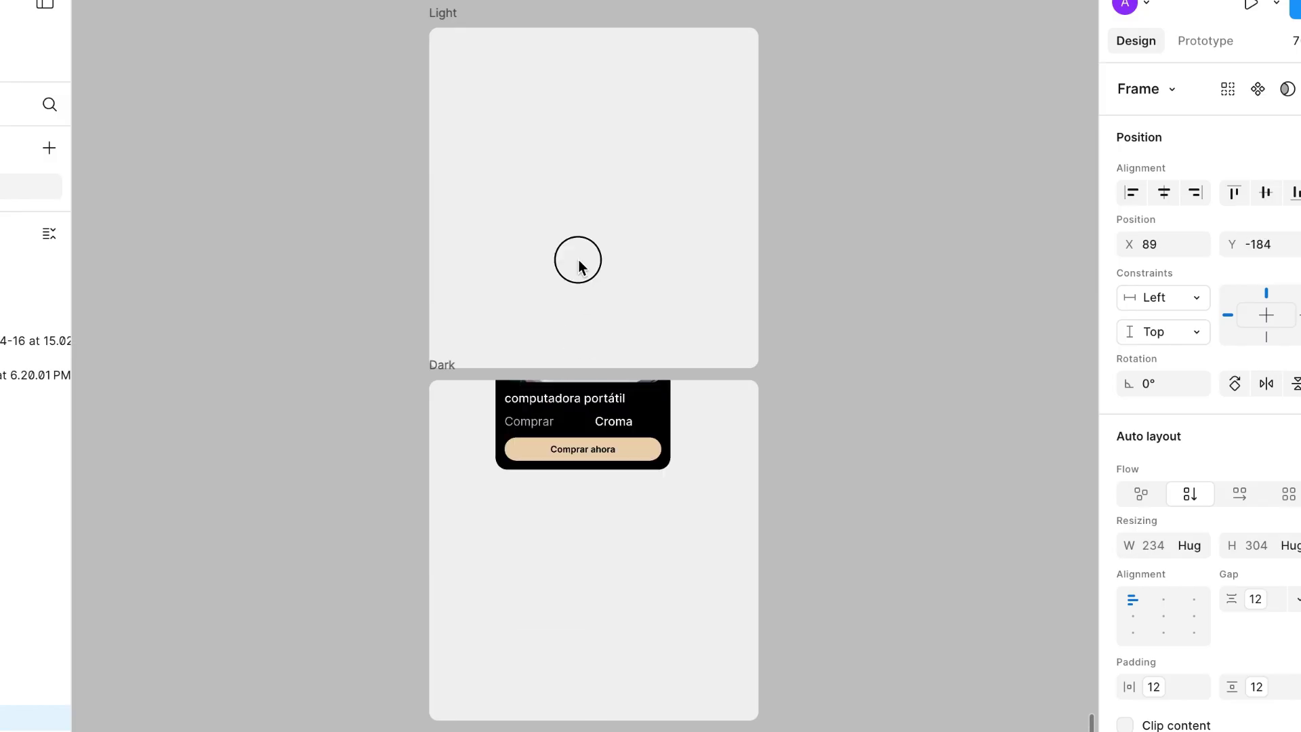
Create a new variable collection named Text in Local variables
left_click_drag(578, 261, 592, 146)
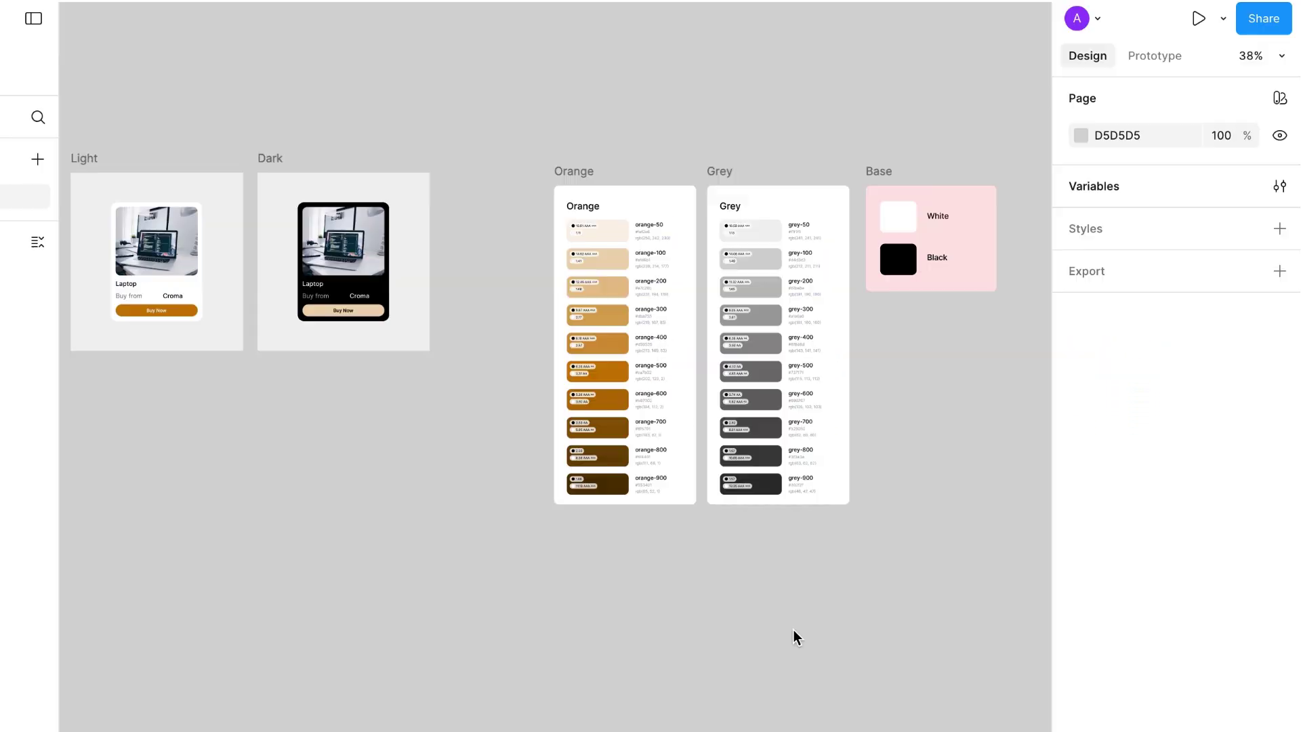
left_click(1279, 186)
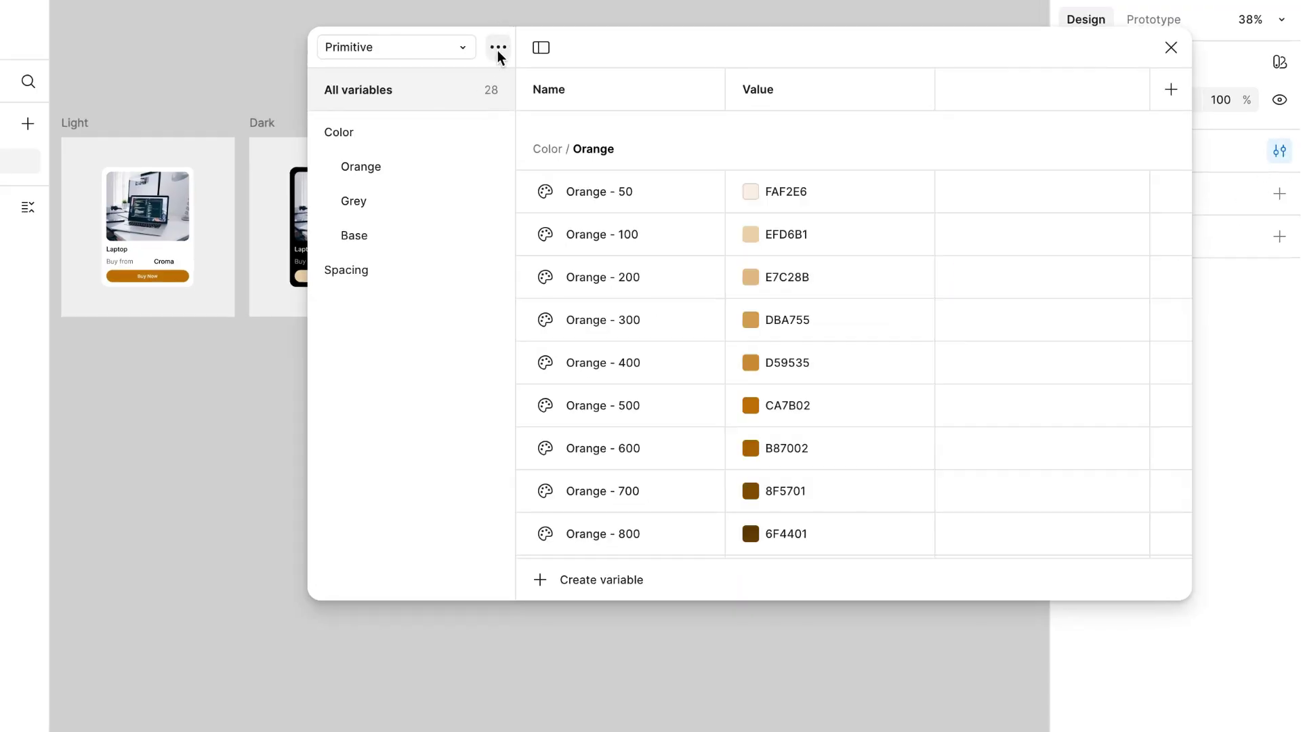
left_click(500, 47)
left_click(453, 155)
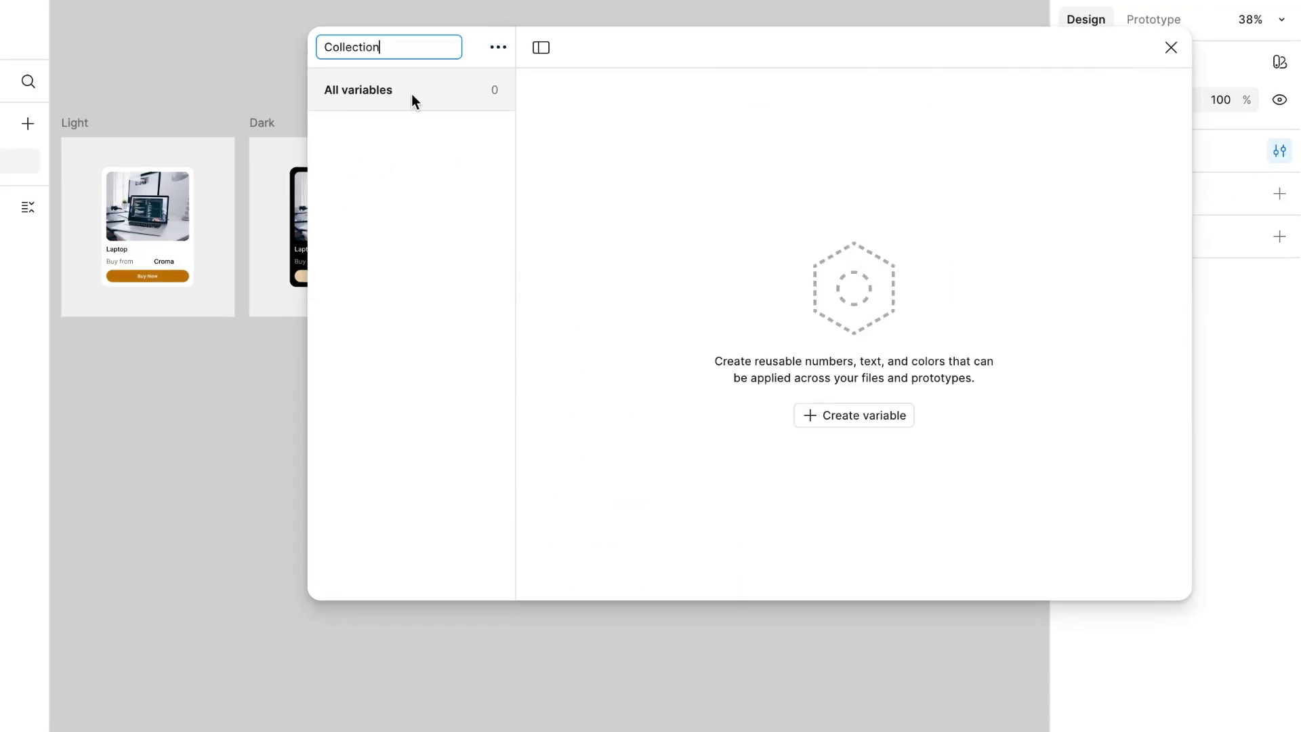
double_click(388, 54)
type("Text")
left_click(425, 183)
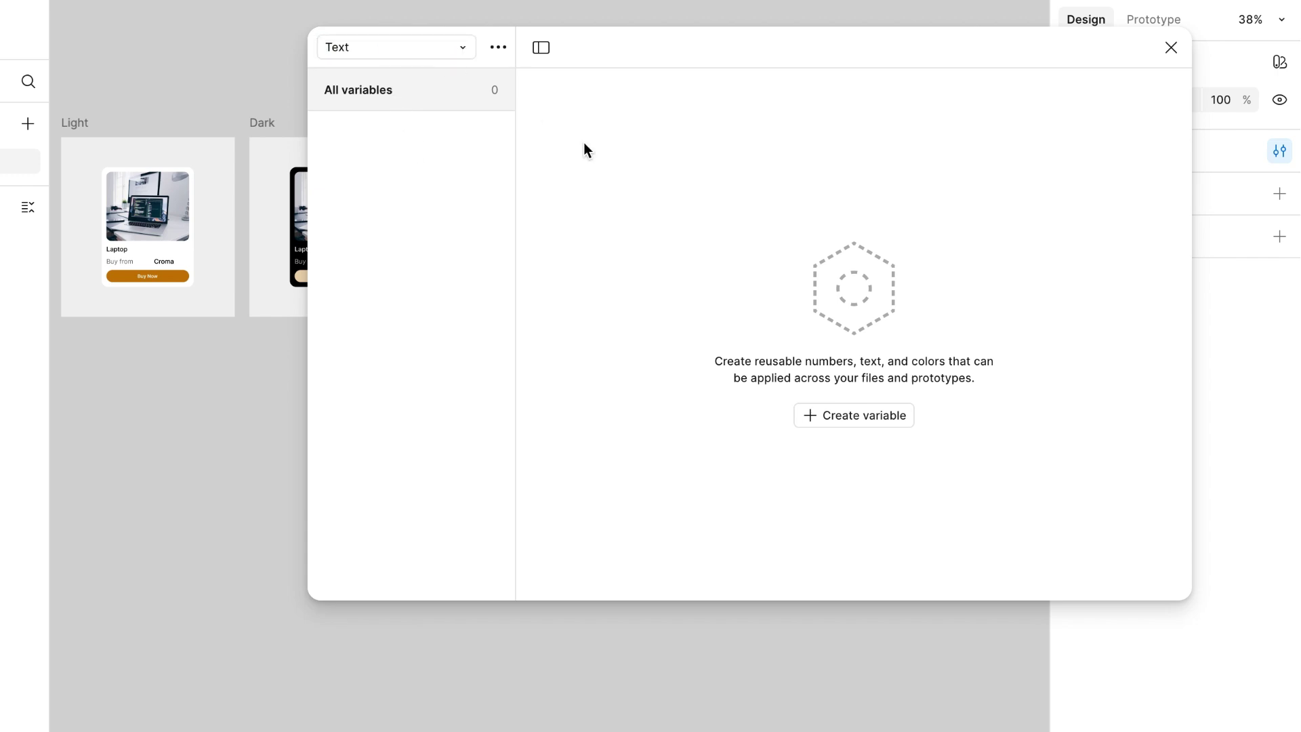
Add a string variable named Product Name with the value Laptop
left_click(850, 416)
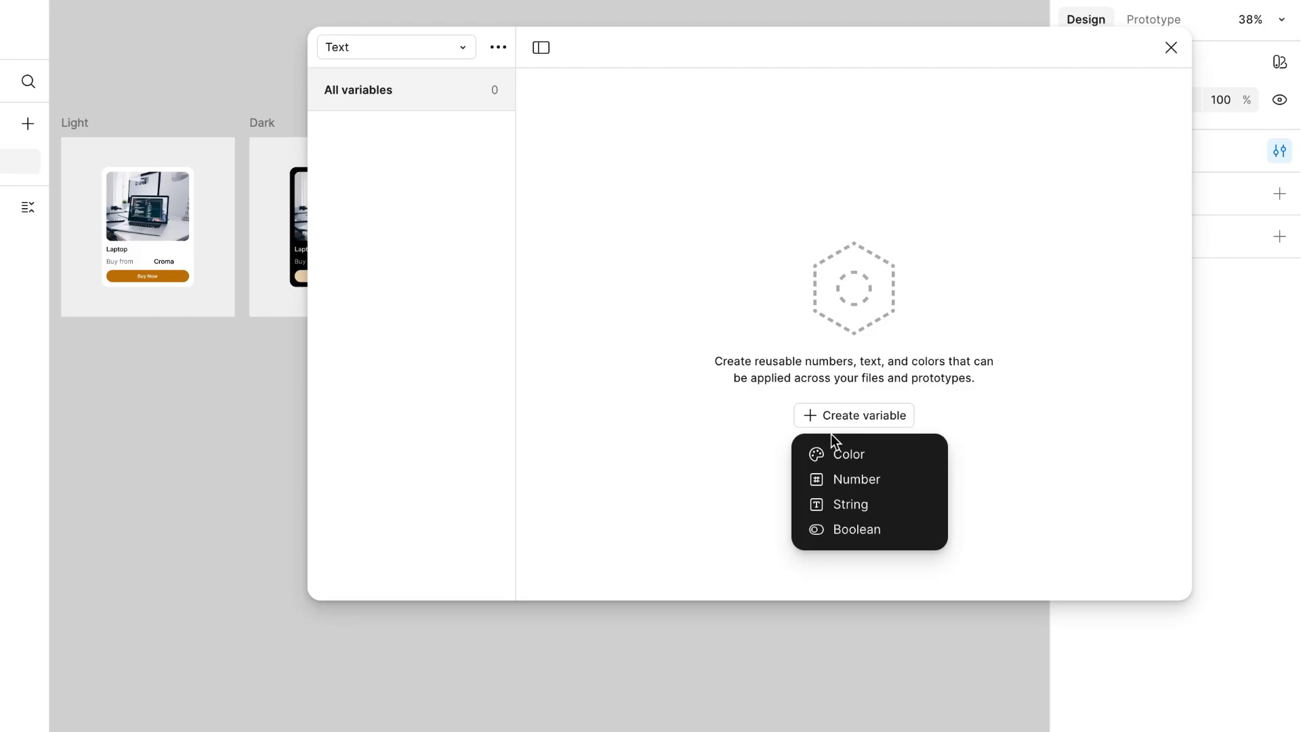
left_click(858, 506)
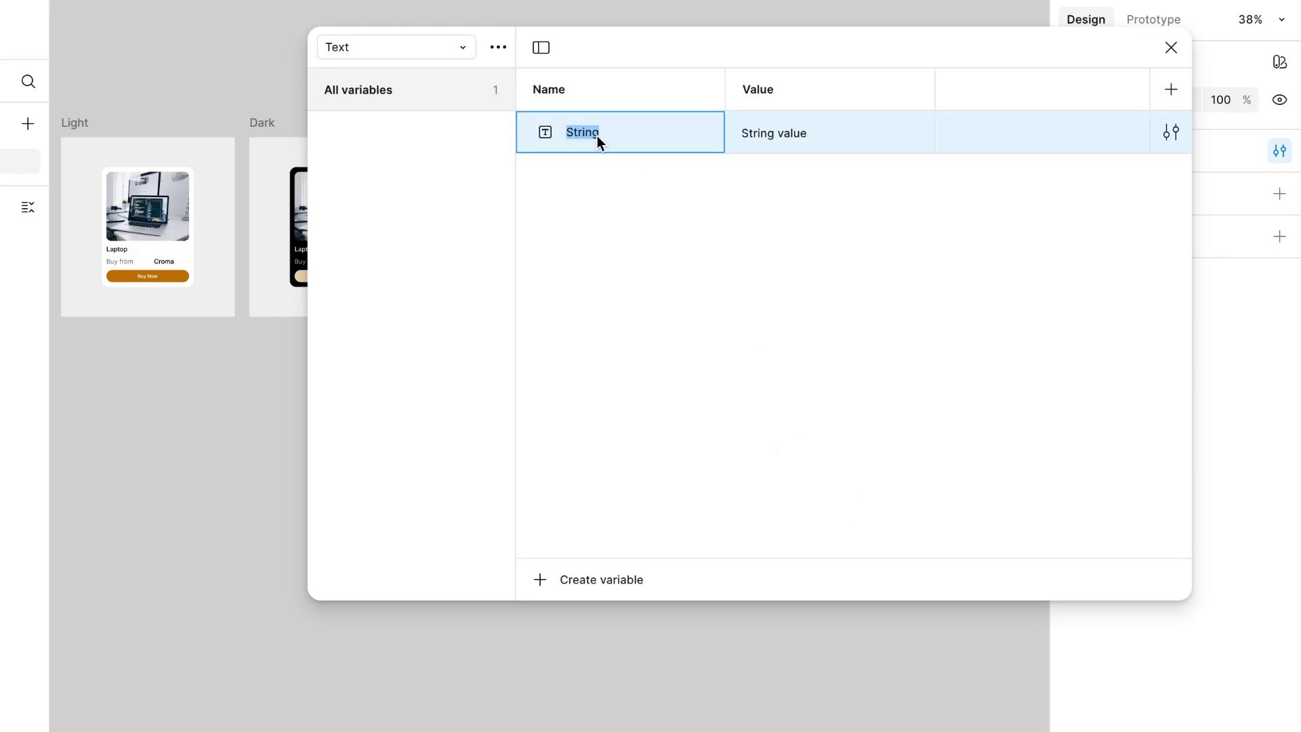
type("Product Name")
scroll(208, 337, "down", 3)
scroll(208, 337, "up", 10)
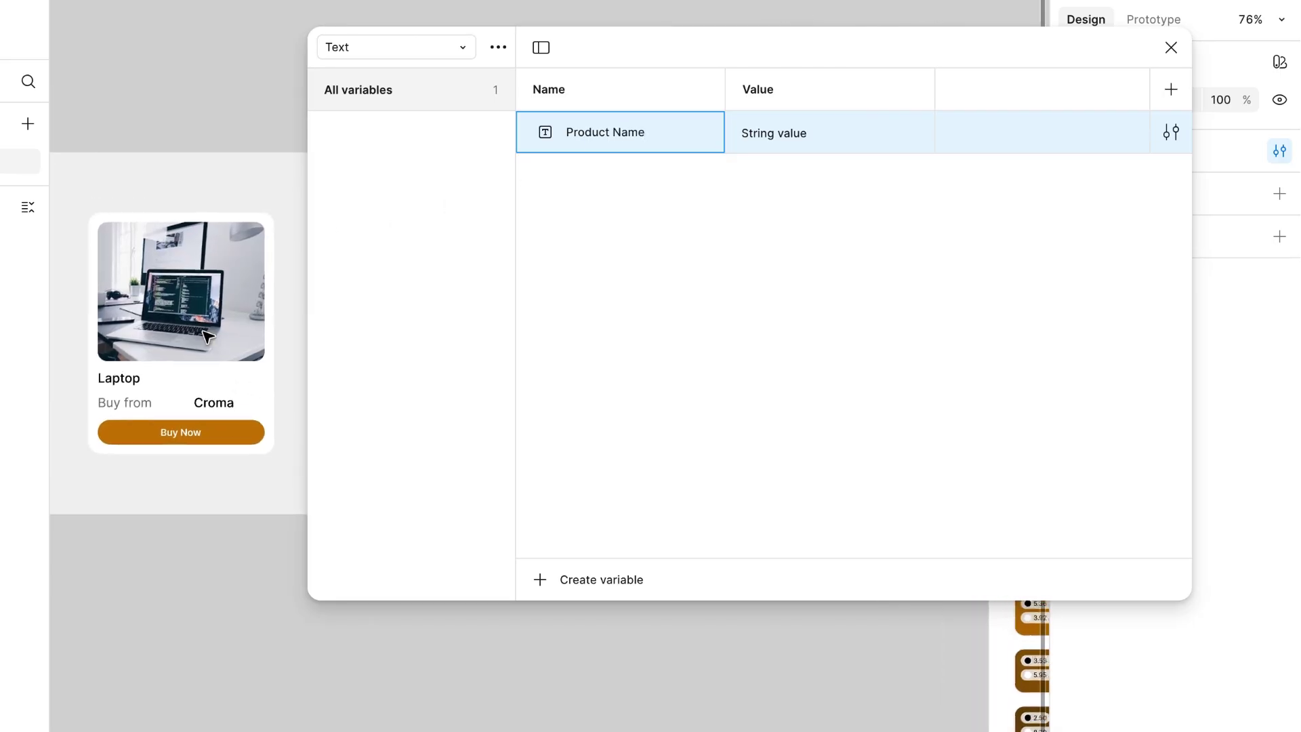
scroll(170, 325, "down", 2)
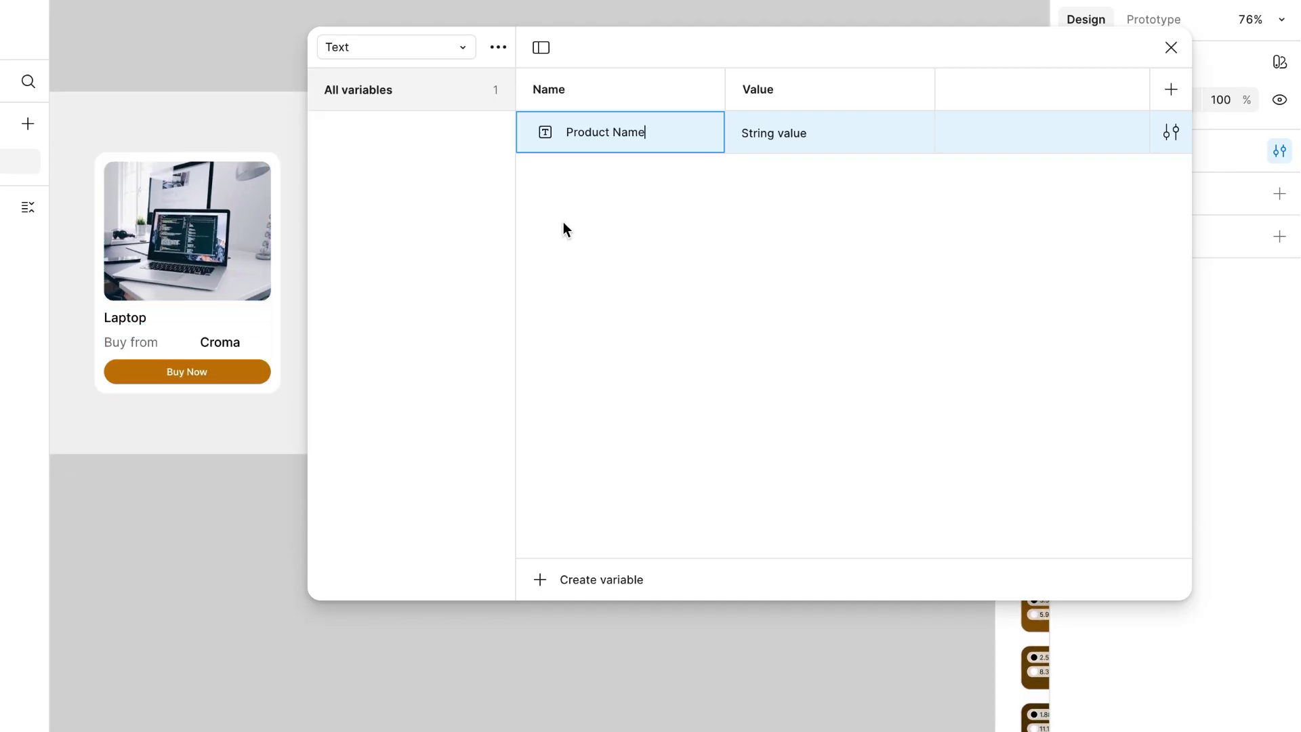
left_click(783, 135)
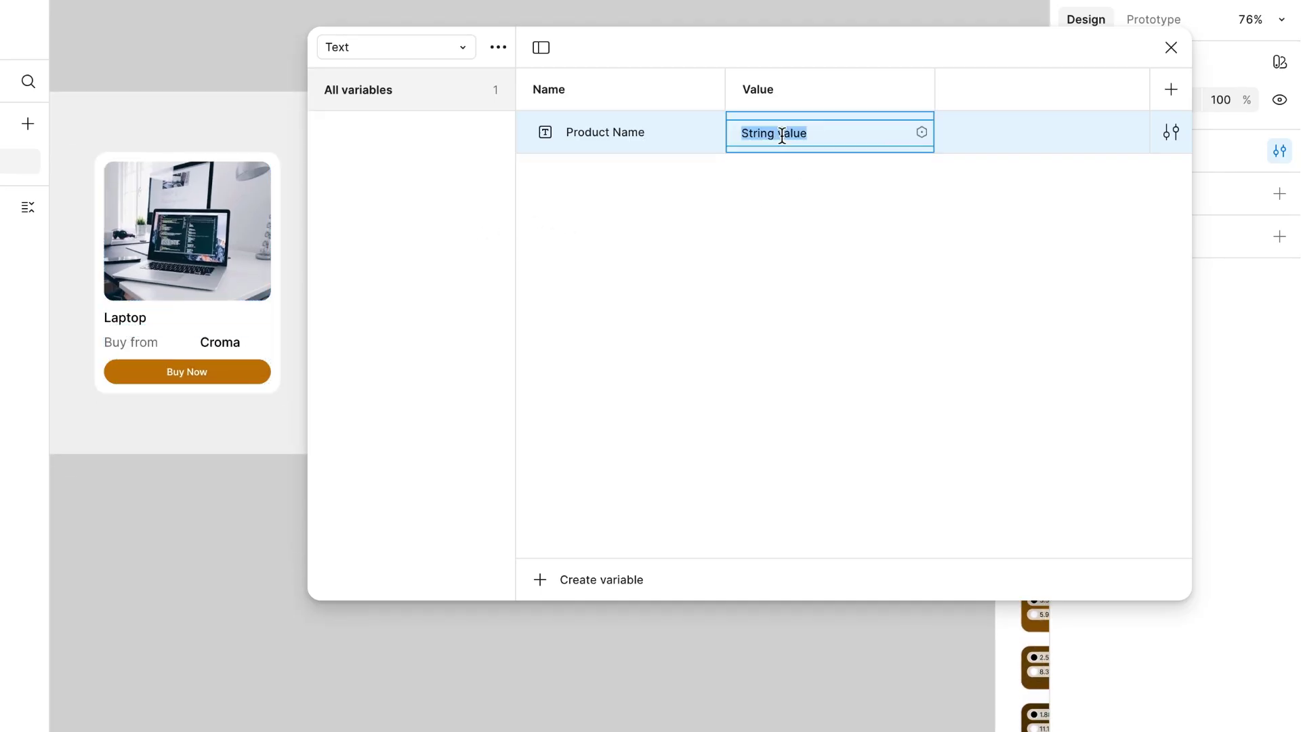
type("Laptop")
left_click(715, 223)
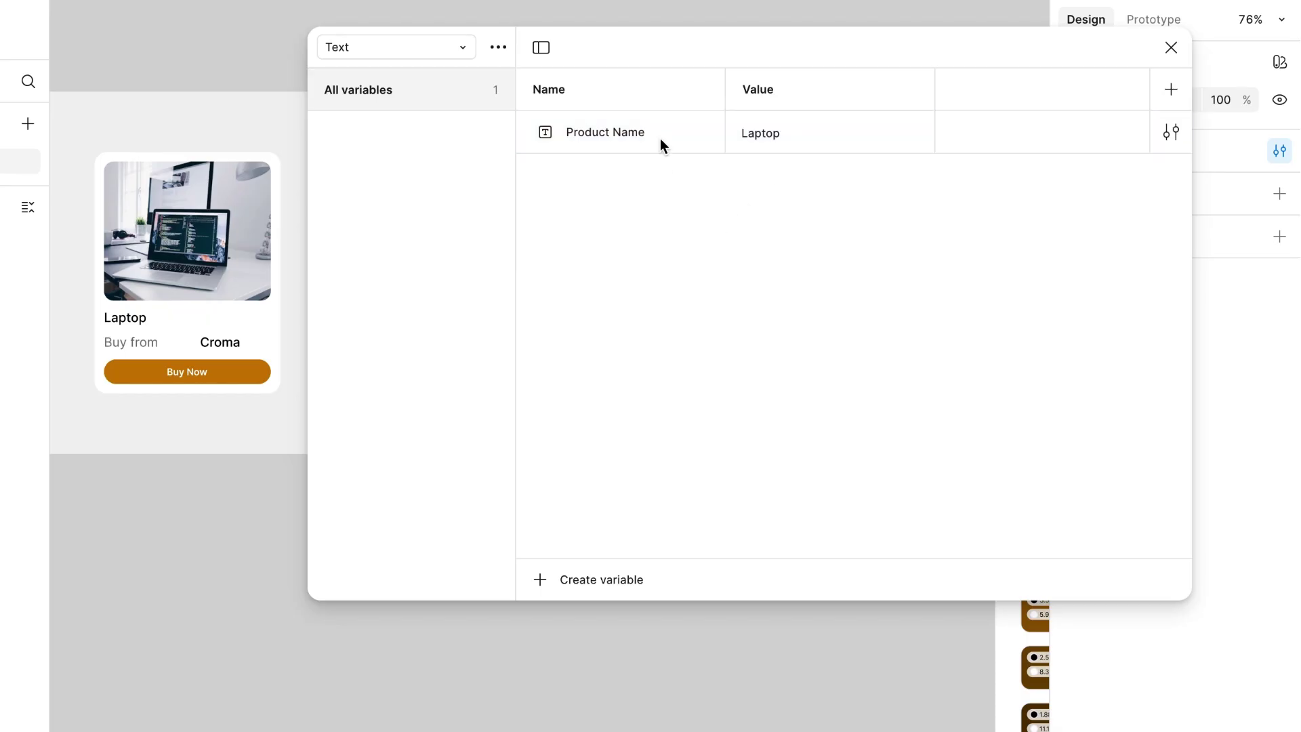
Add a string variable named Buy From with the value Buy From
left_click(615, 579)
left_click(589, 668)
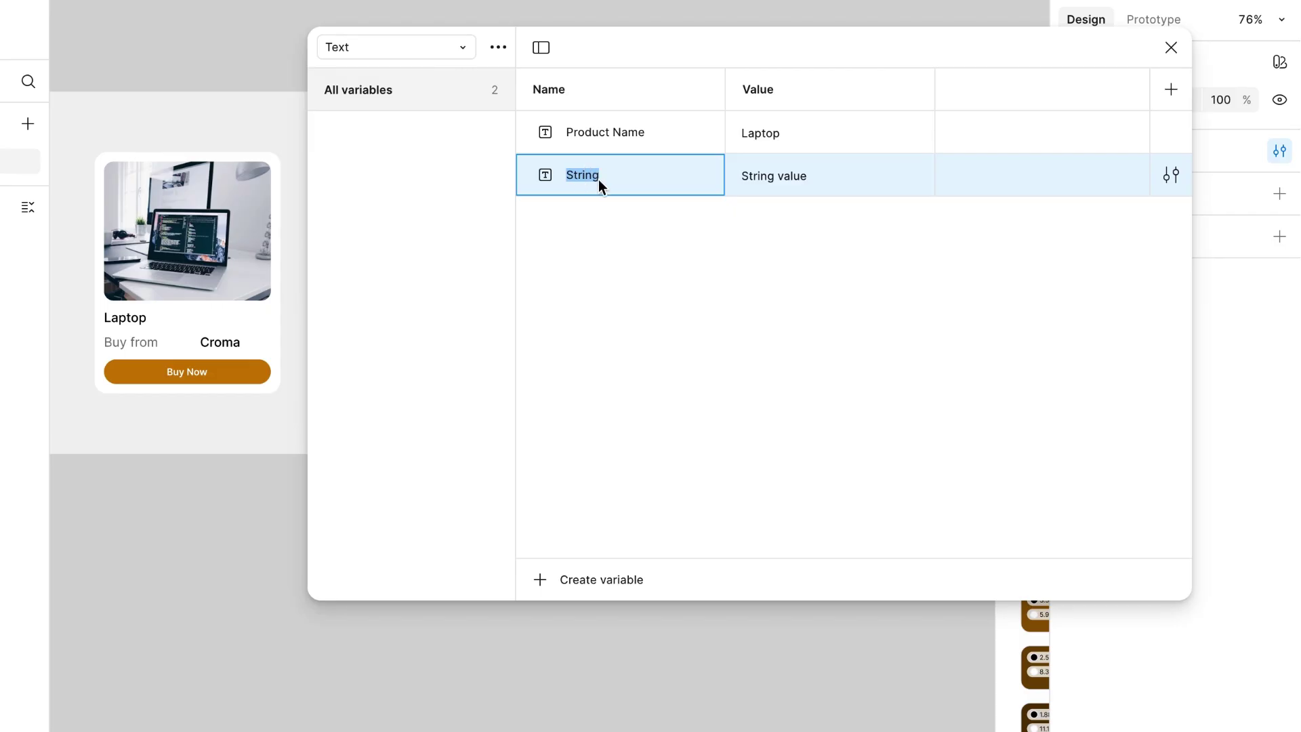
type("Buy From")
triple_click(604, 177)
key("ctrl+c")
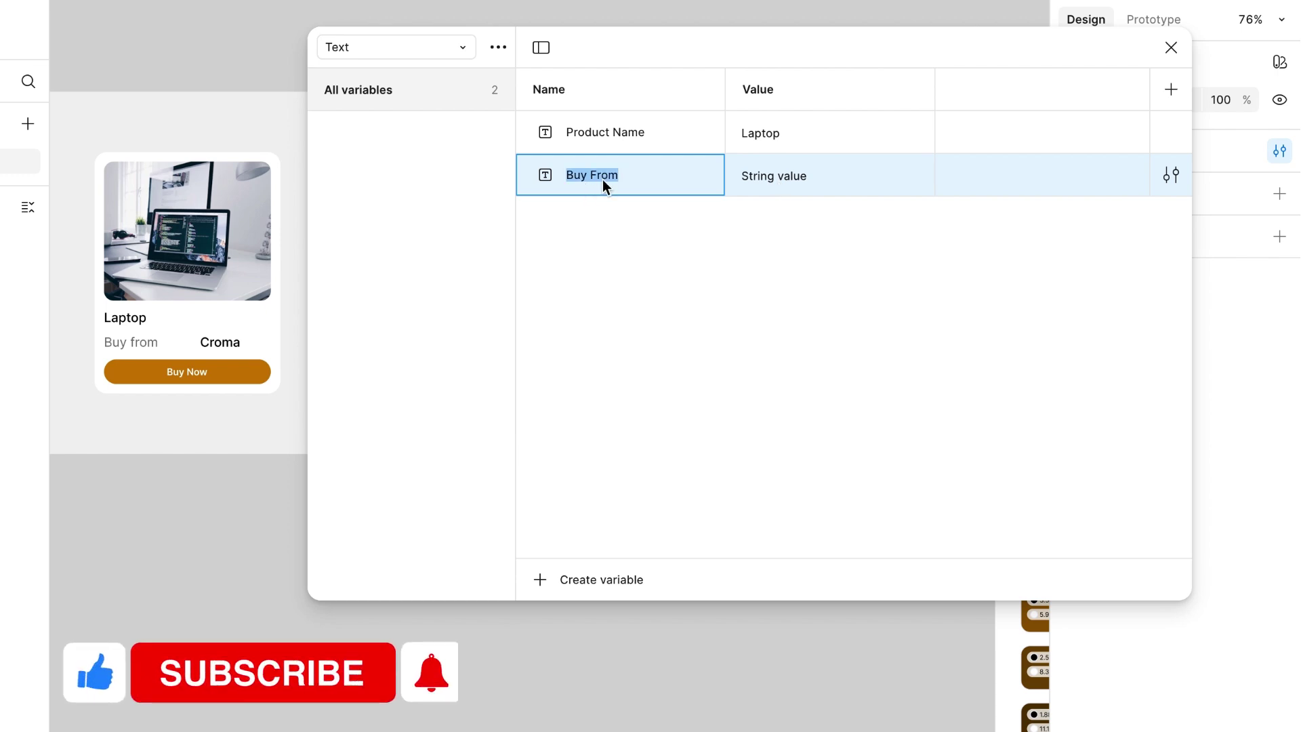
double_click(771, 181)
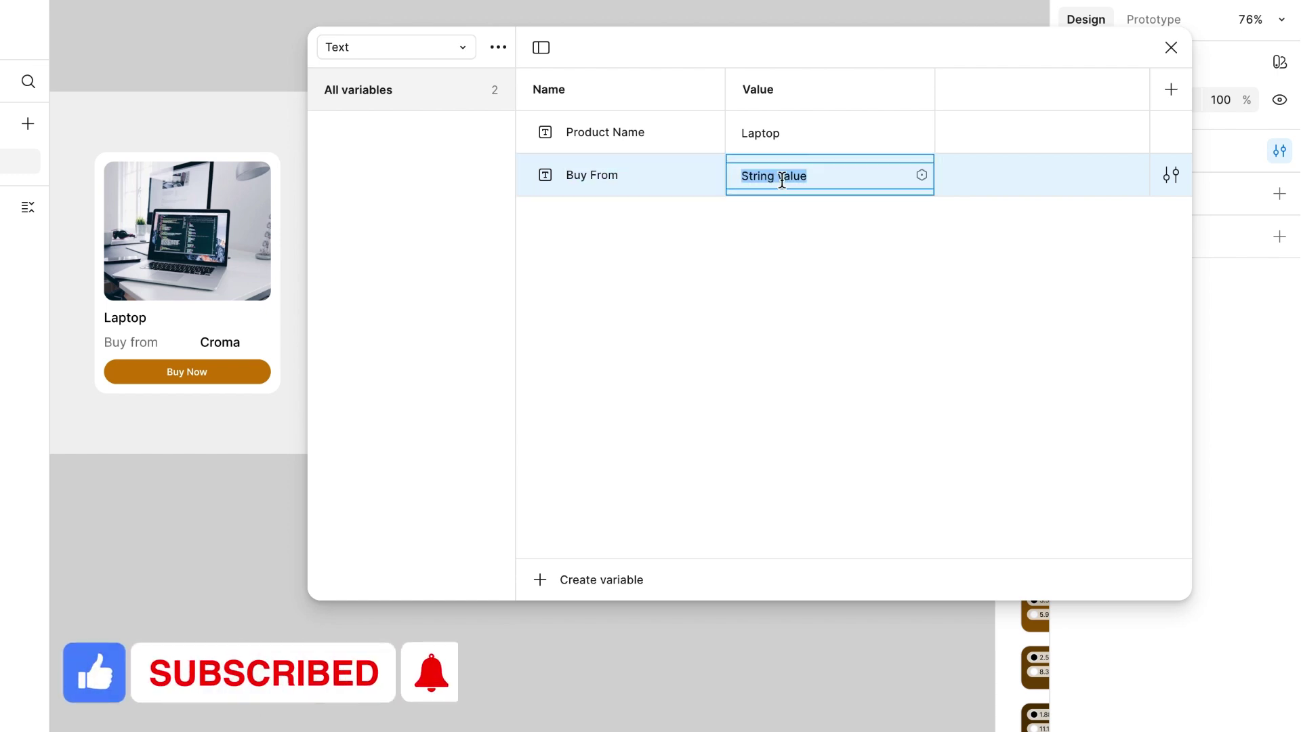
key("ctrl+v")
left_click(653, 267)
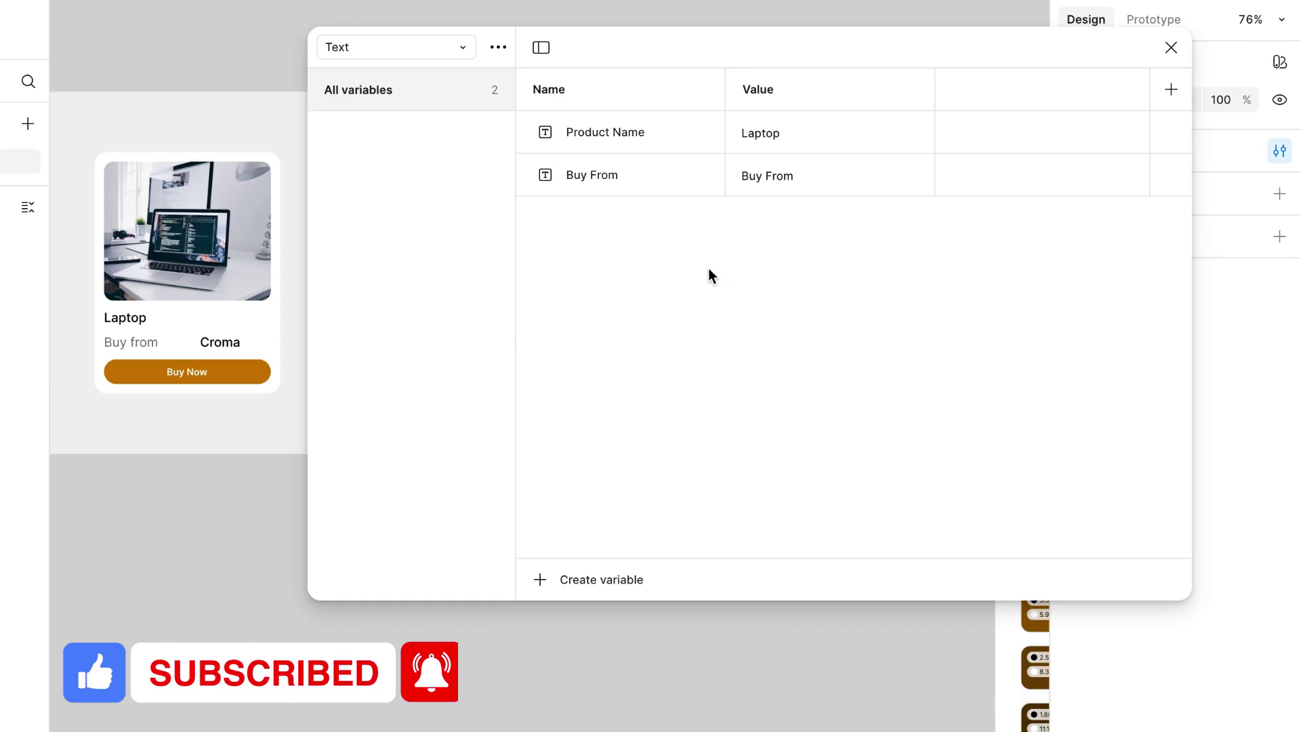
Add a third string variable named Buy Now
left_click(595, 579)
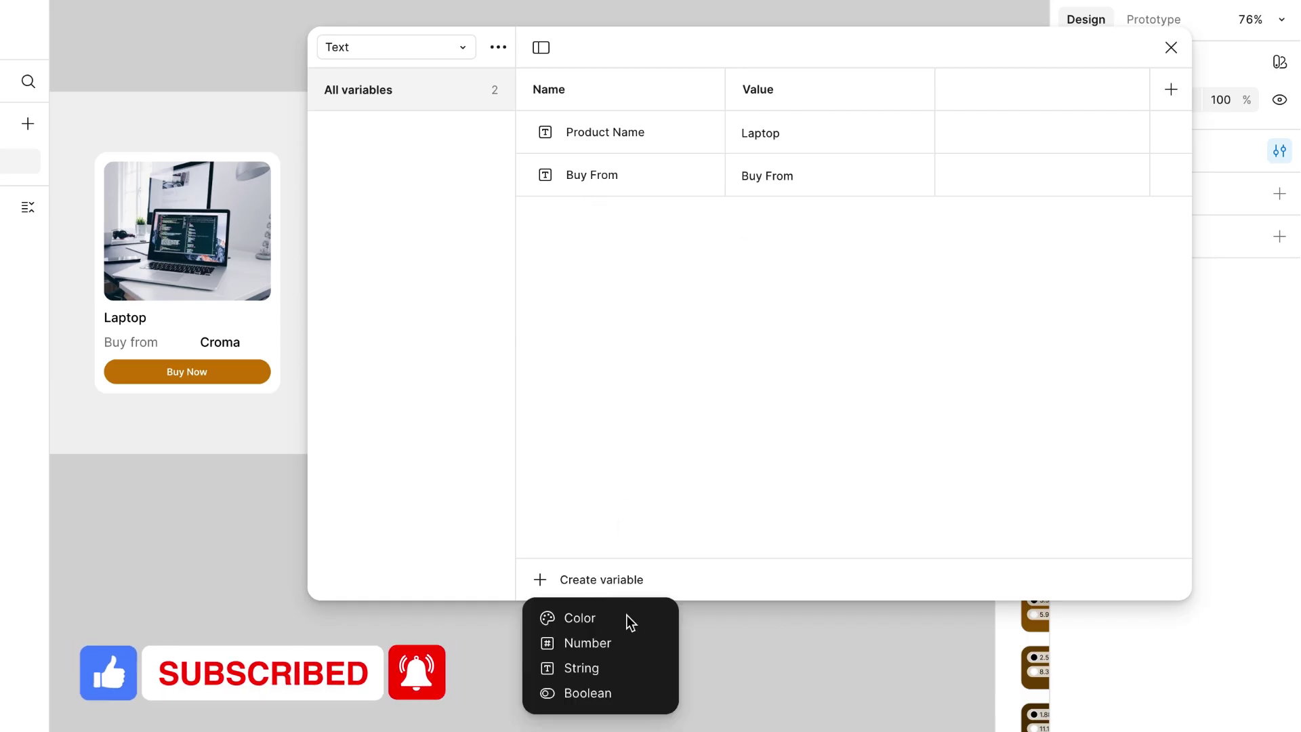
left_click(593, 676)
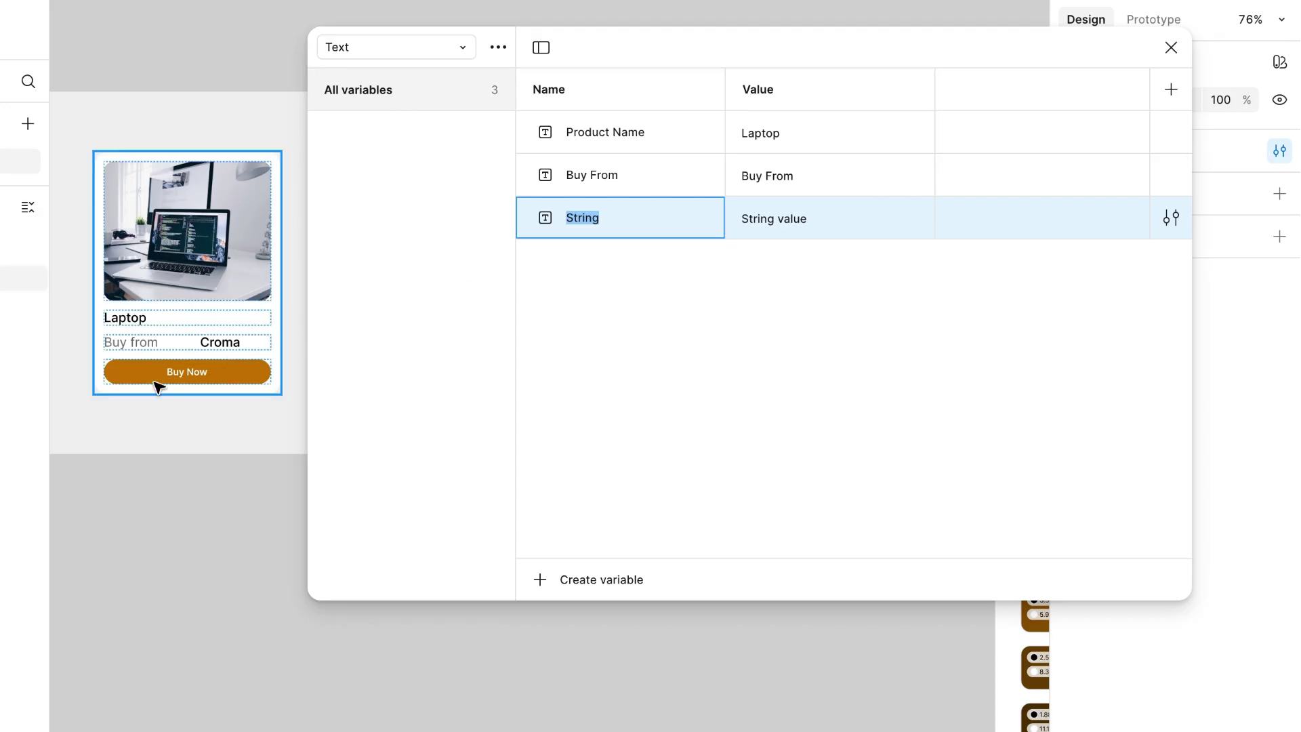
left_click(187, 377)
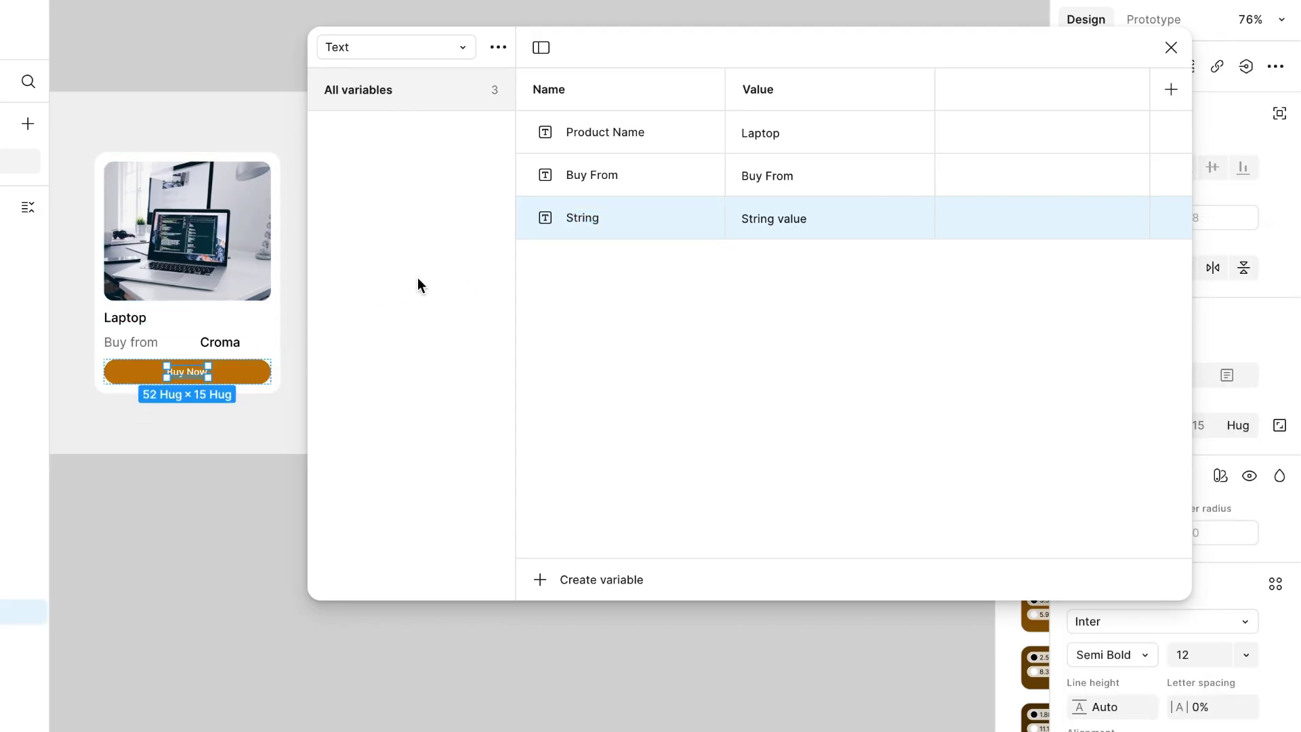
double_click(584, 219)
type("Buy Now")
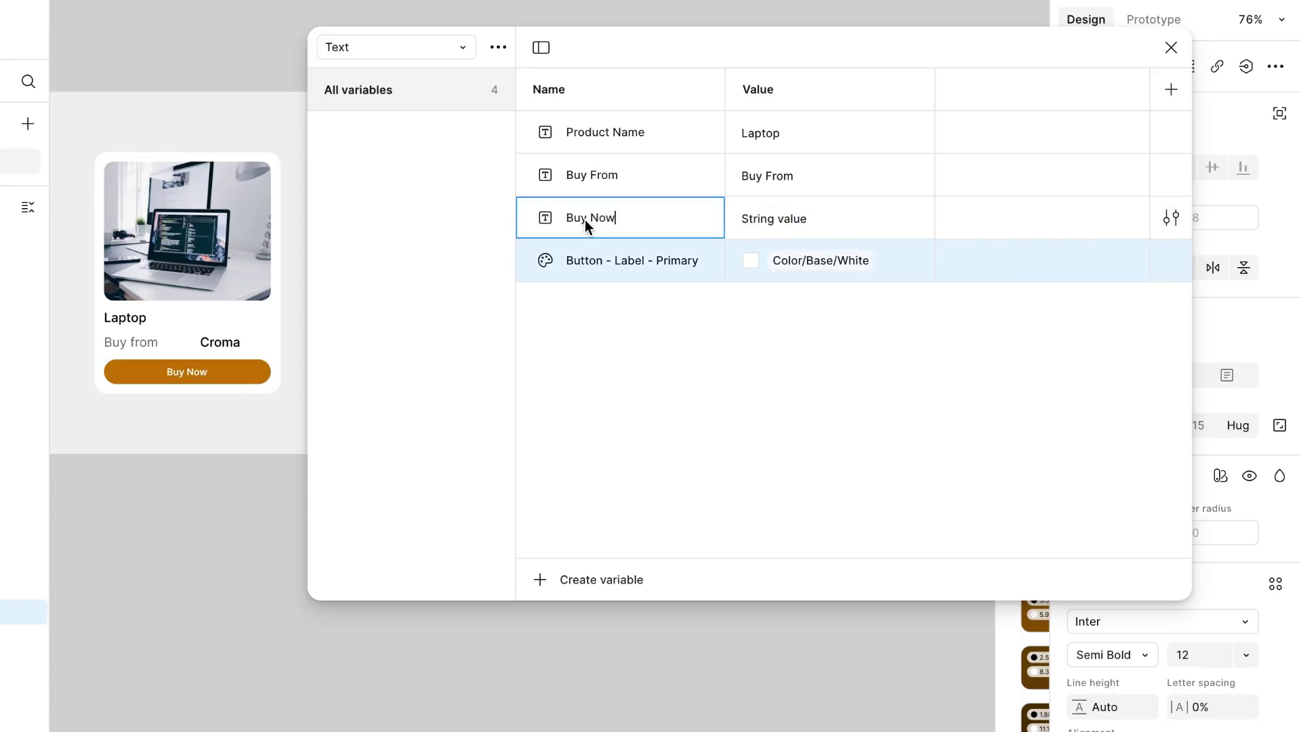
Delete the stray Button - Label - Primary colour variable and give Buy Now the value Buy Now
right_click(697, 271)
left_click(750, 449)
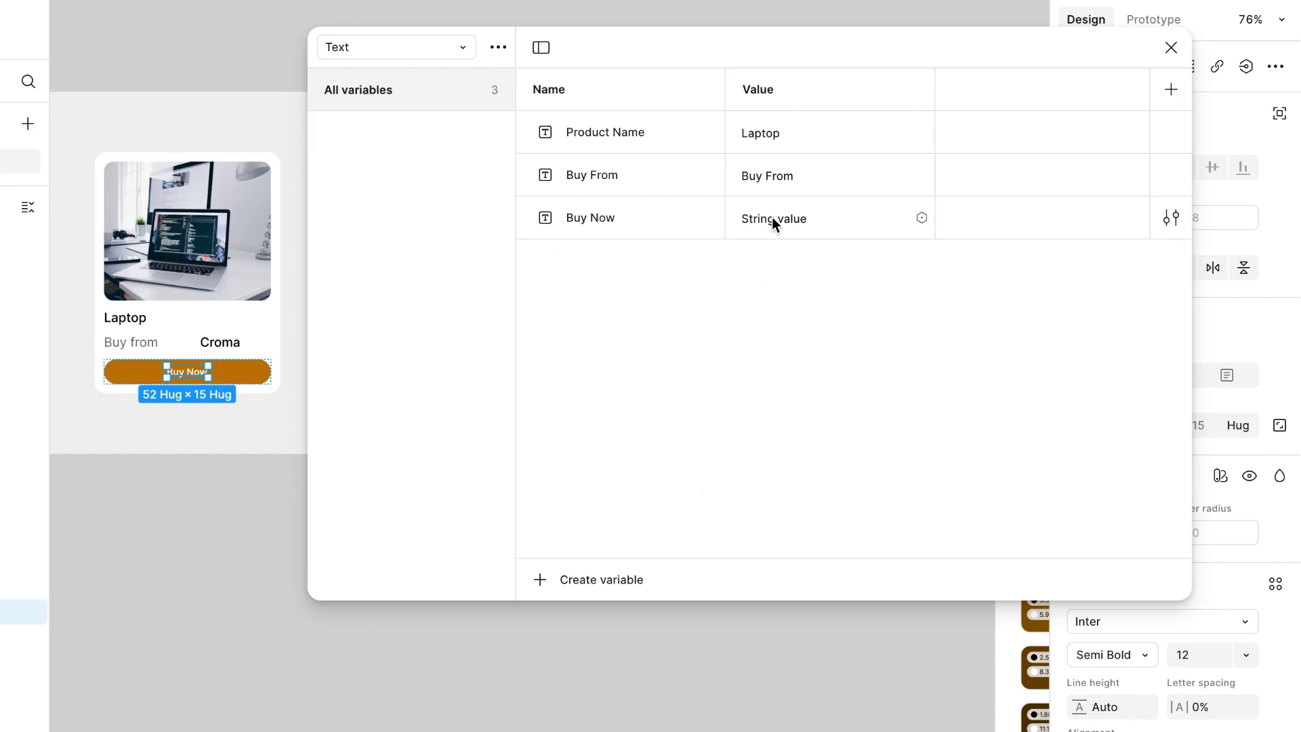
left_click(771, 217)
type("Buy Now")
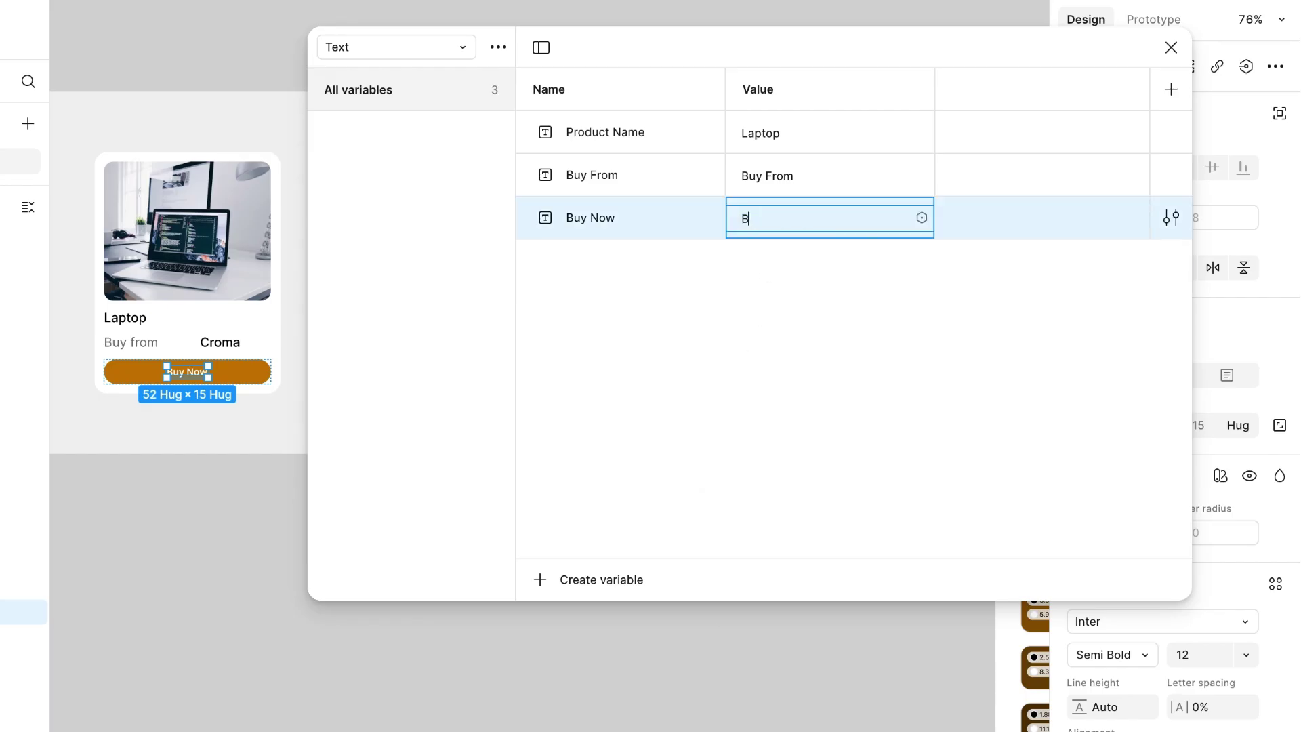
left_click(613, 393)
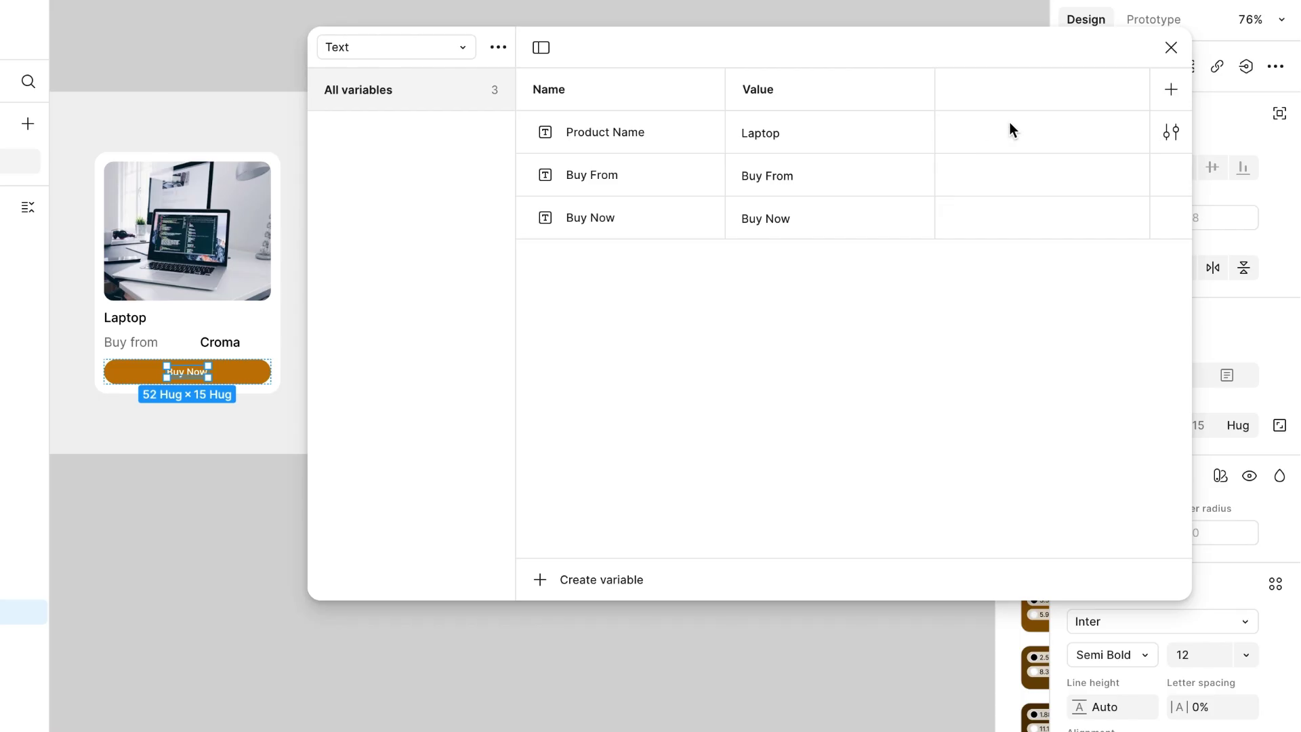
Add a Spanish mode to the Text collection and rename Mode 1 to English
left_click(1171, 90)
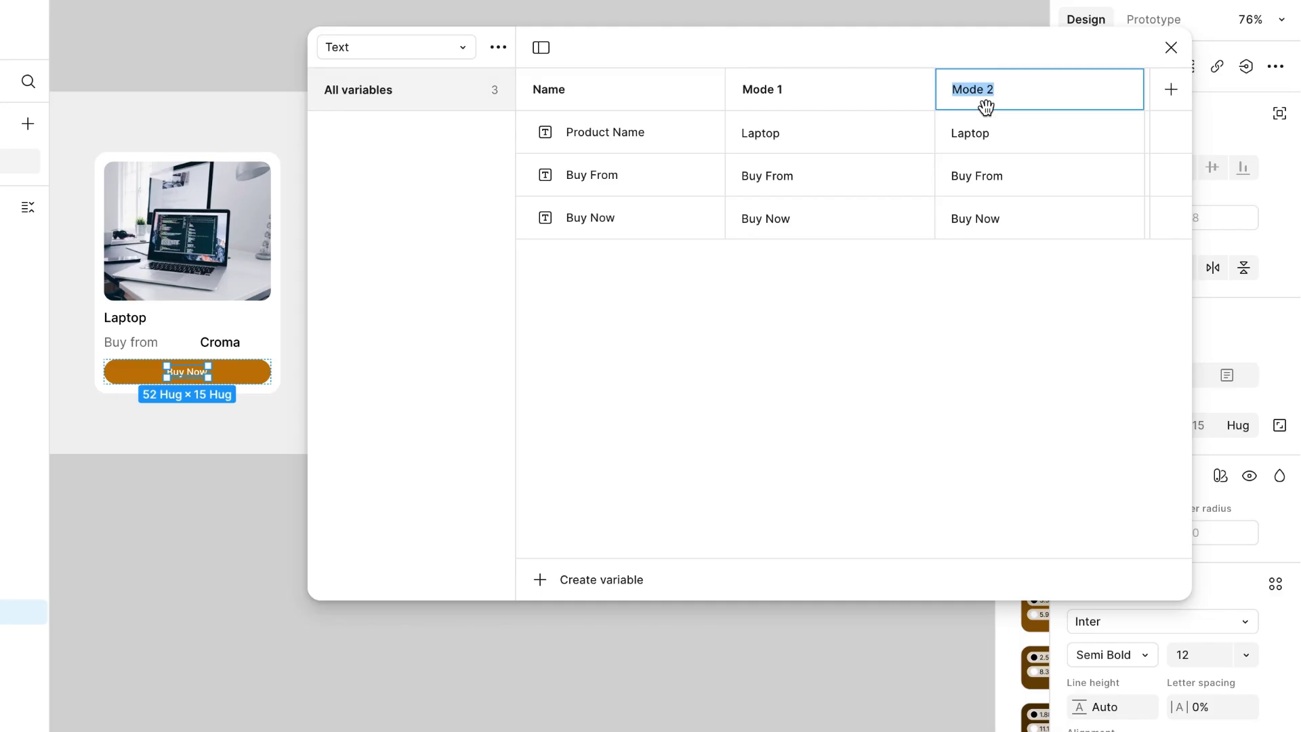
type("Spanish")
left_click(762, 94)
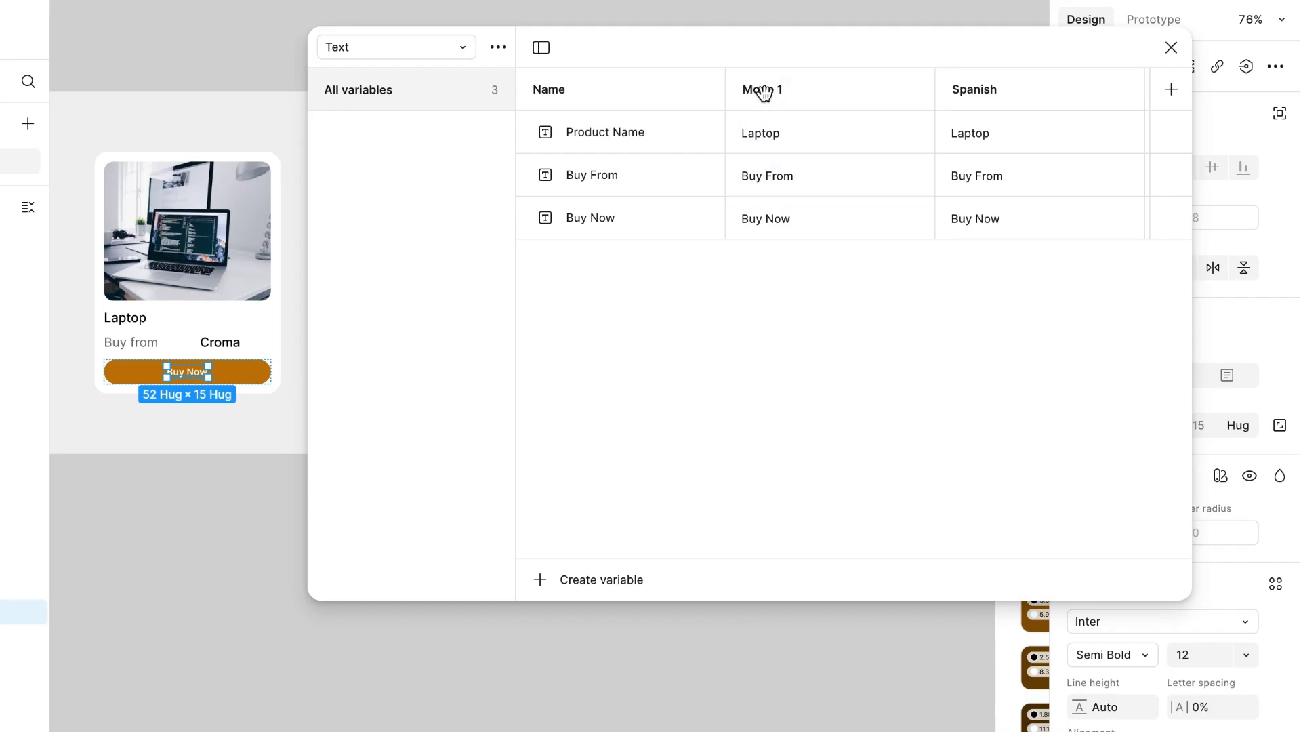
double_click(765, 97)
type("English")
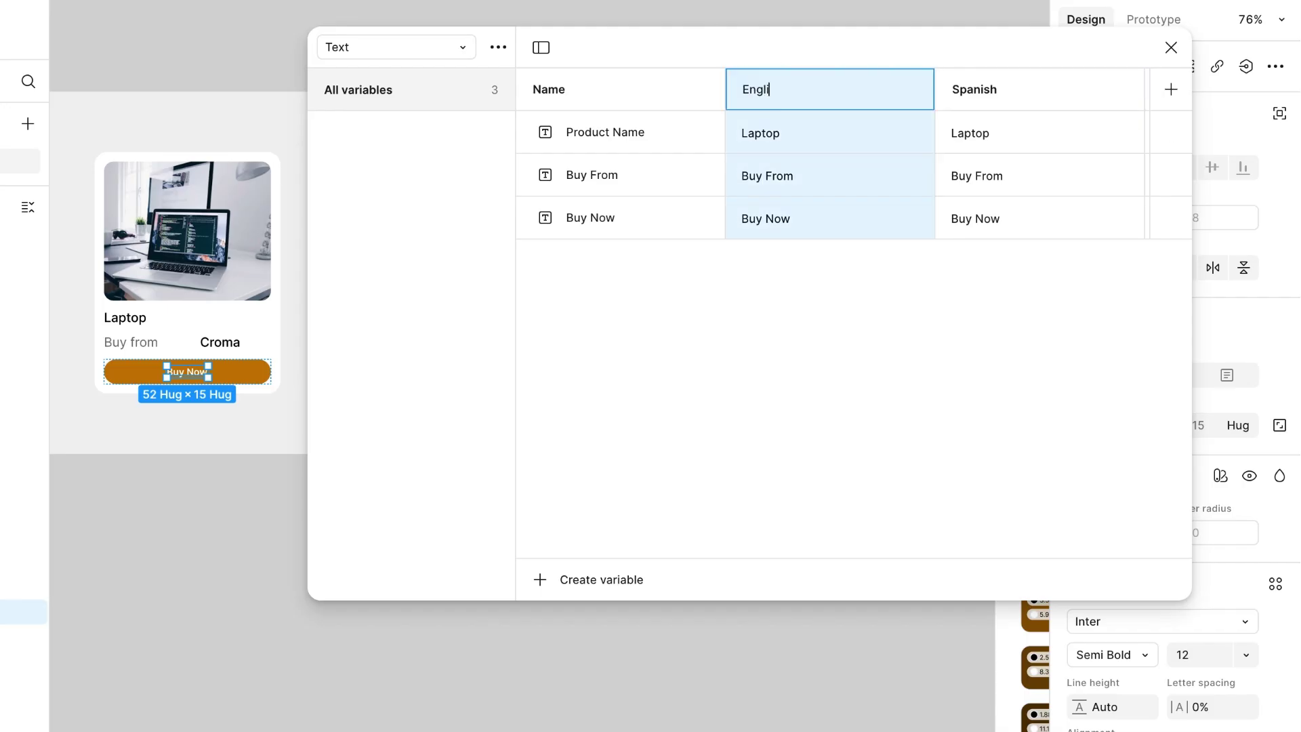
left_click(898, 423)
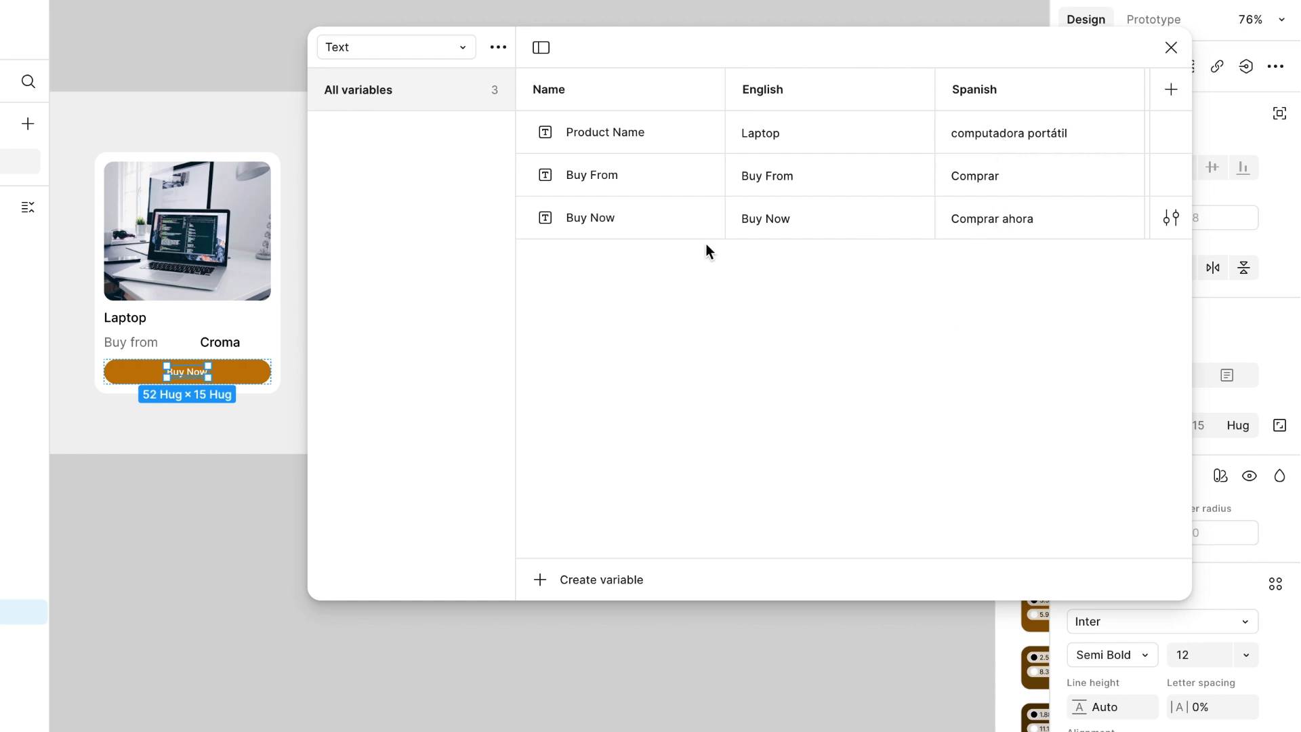
Close the Variables window and navigate the canvas to select the Dark product card
left_click(1171, 46)
scroll(618, 418, "left", 5)
scroll(619, 418, "down", 2)
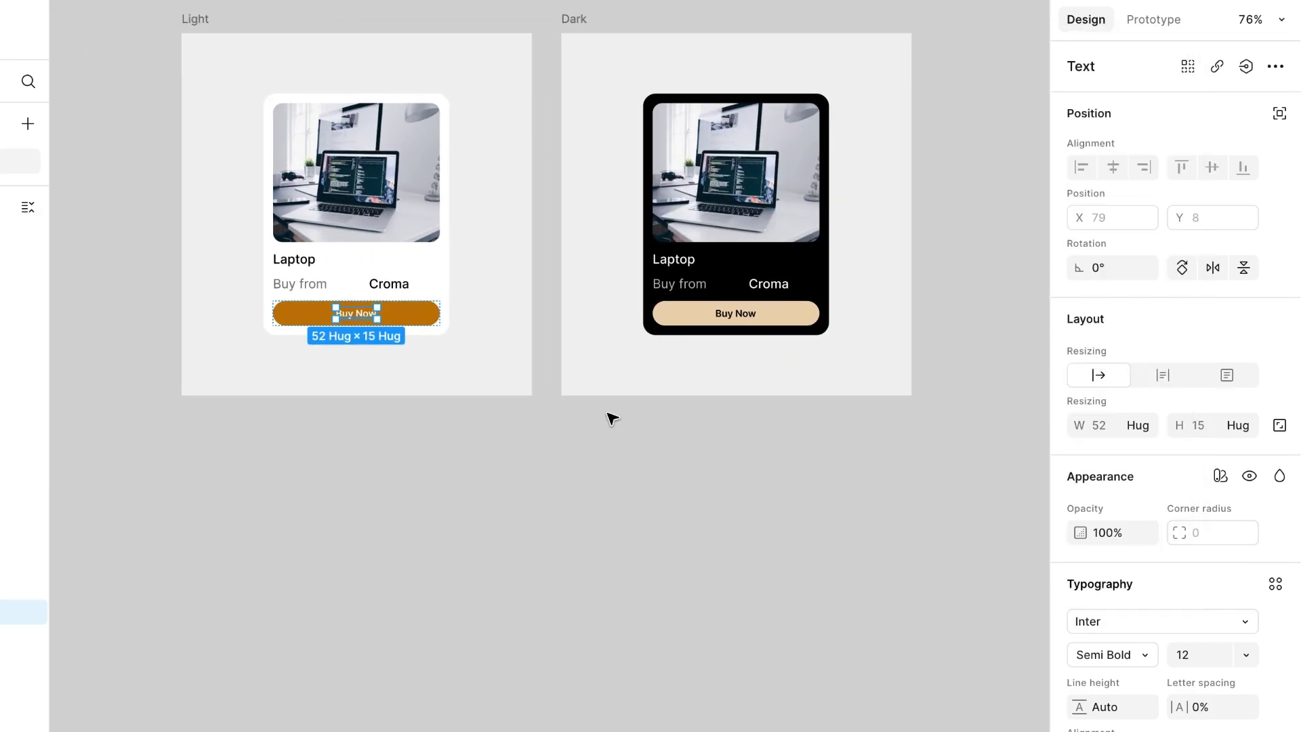
scroll(437, 281, "right", 4)
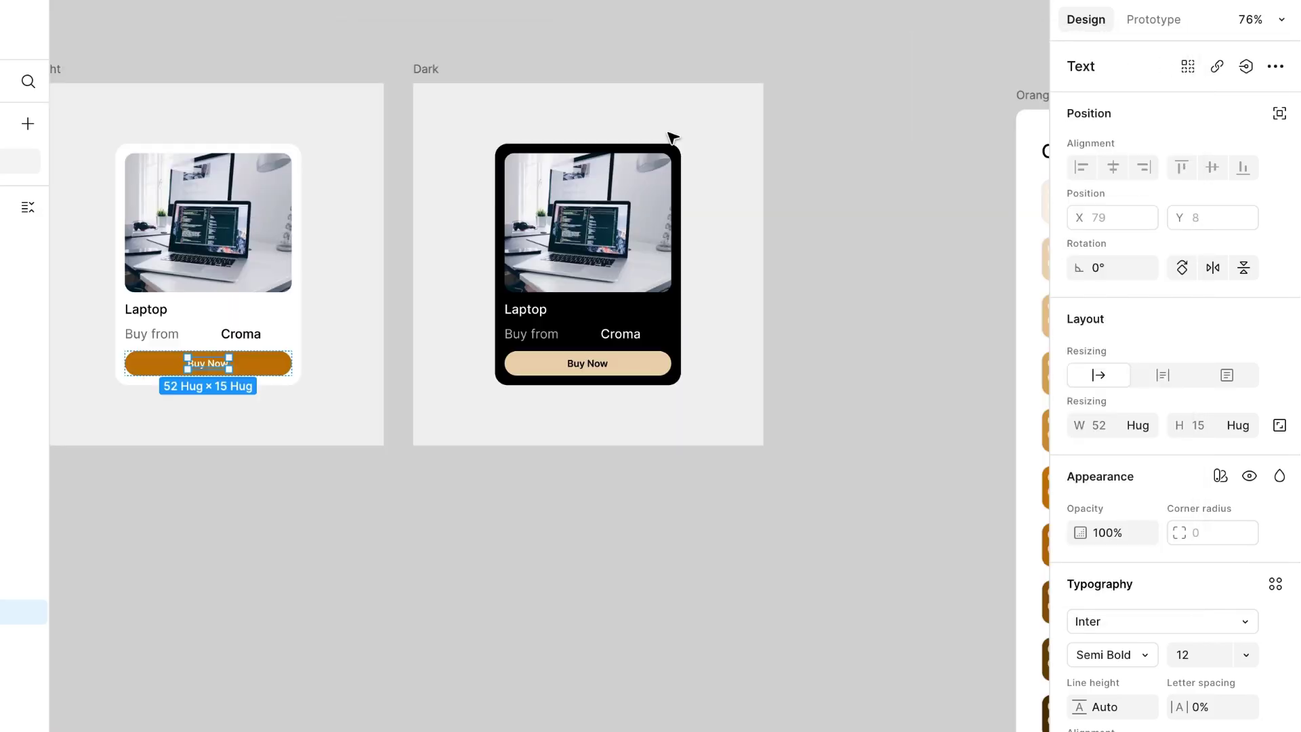
left_click(582, 196)
scroll(583, 196, "down", 2)
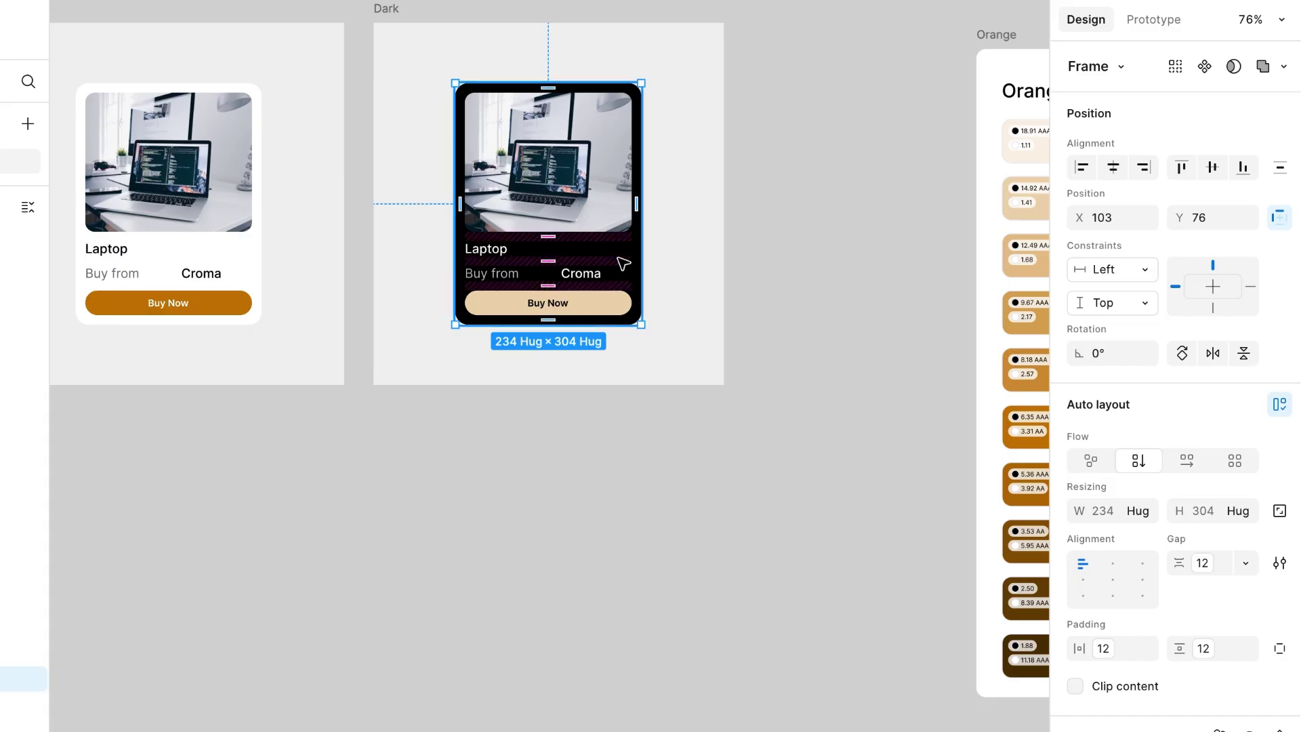
scroll(624, 264, "up", 5)
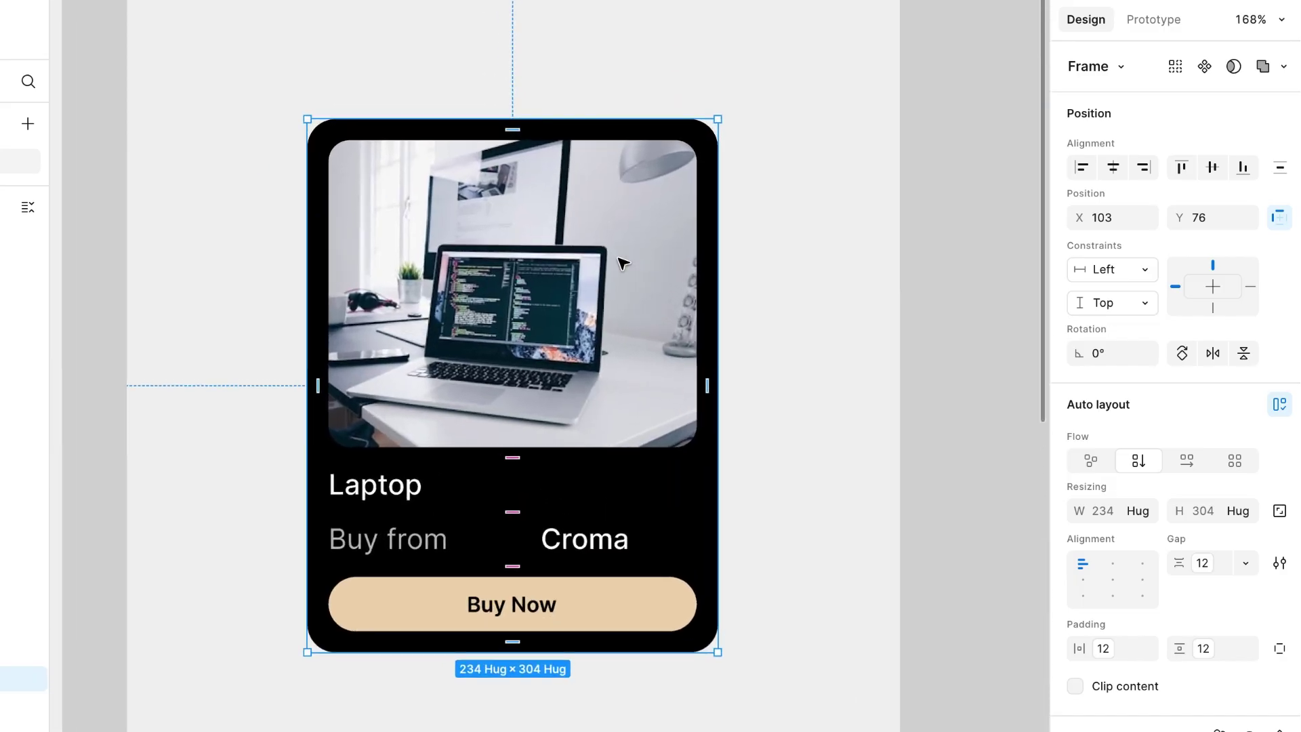
scroll(624, 264, "down", 2)
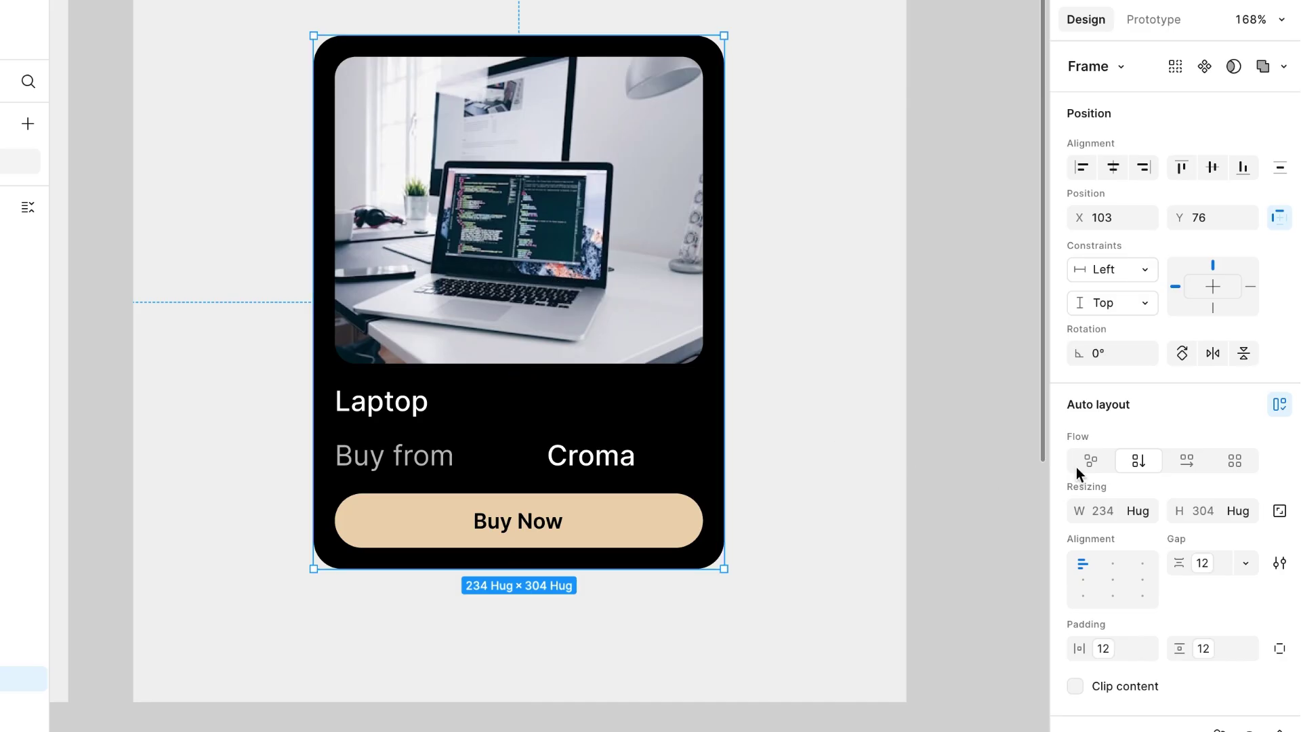
scroll(1184, 431, "down", 9)
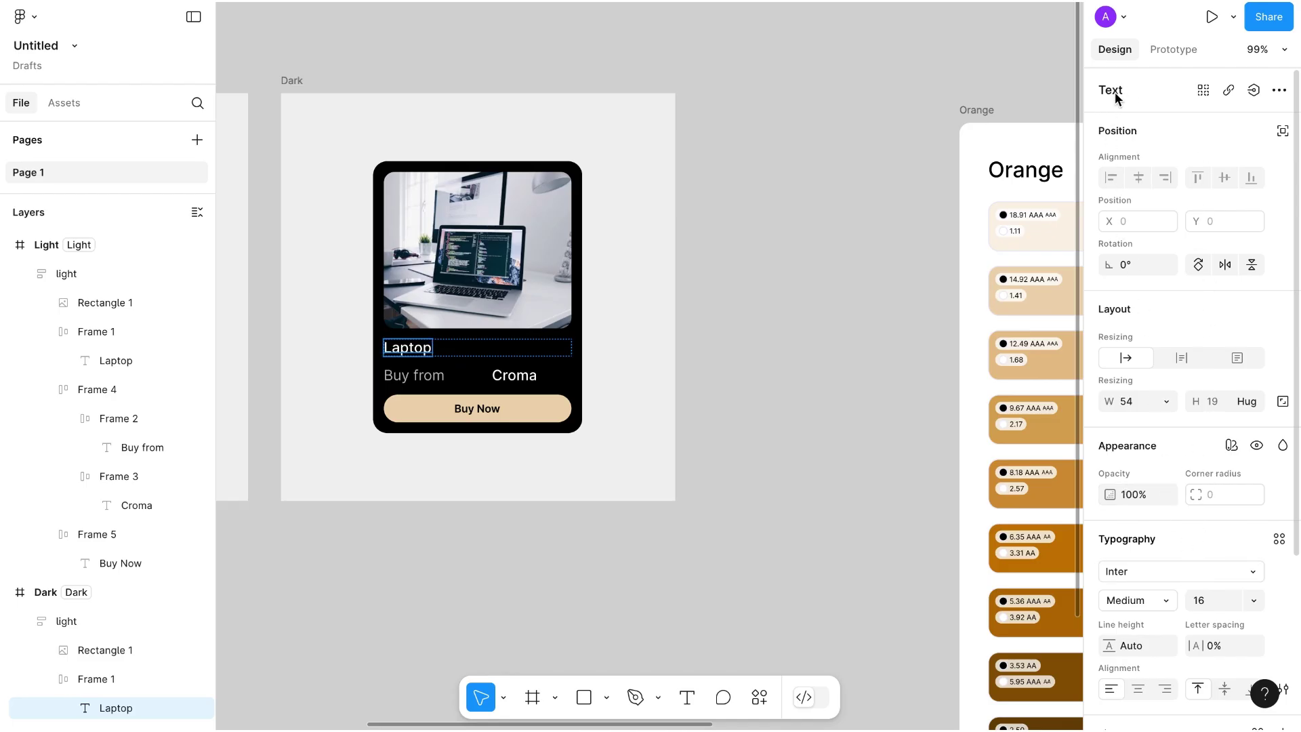
Bind the Laptop text to Product Name and the Buy from text to Buy From
left_click(1254, 90)
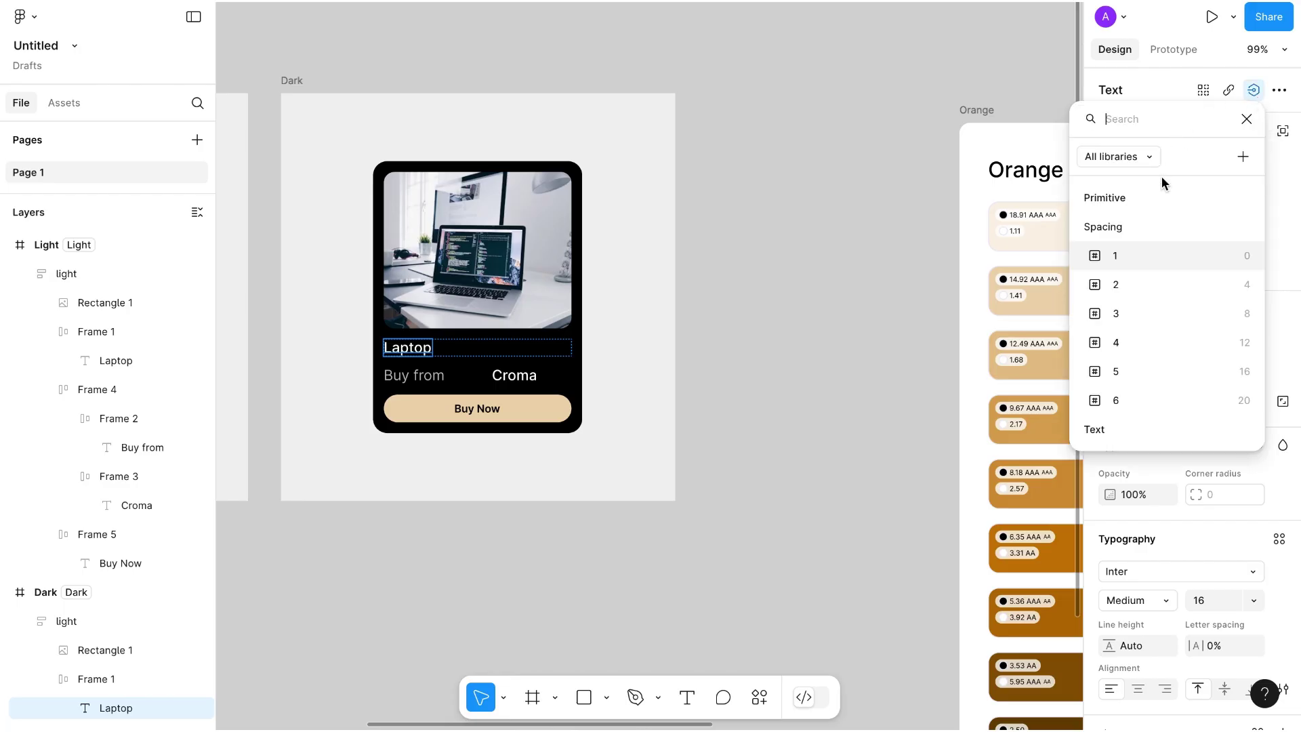
scroll(1137, 305, "down", 3)
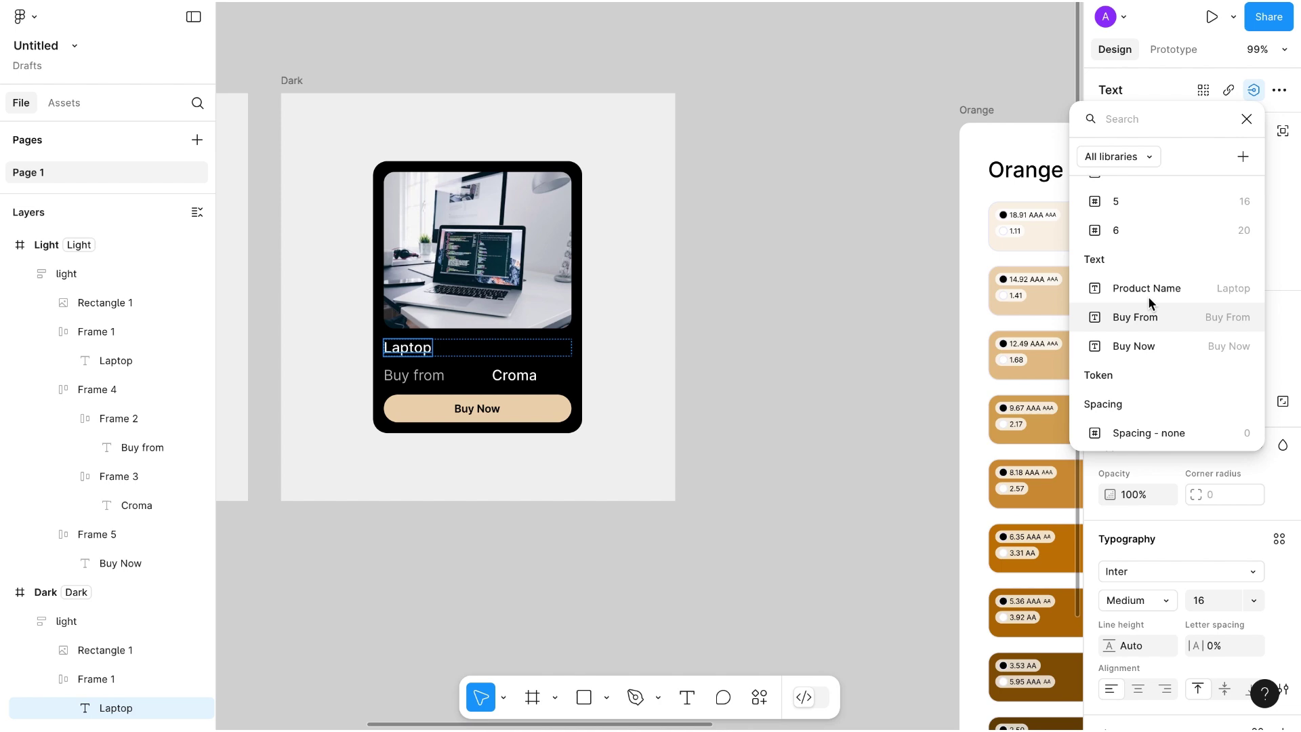
left_click(1148, 289)
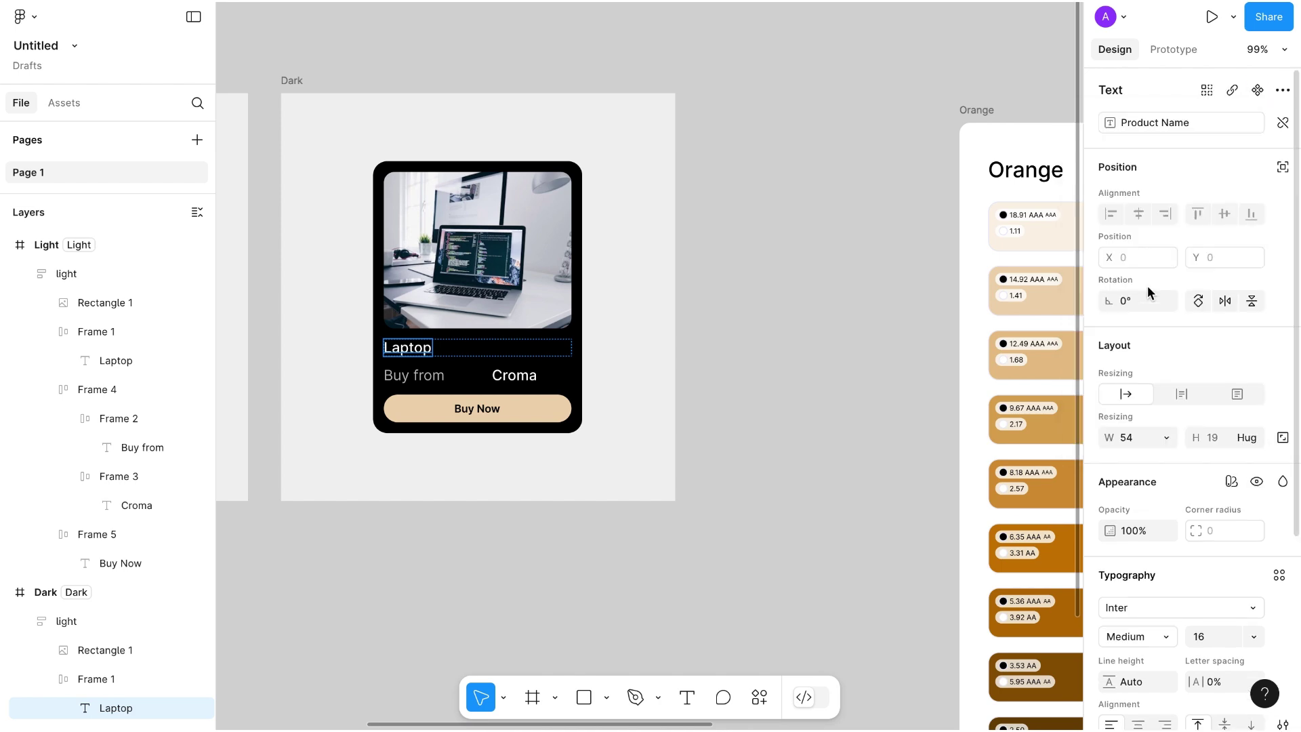
left_click(414, 379)
left_click(414, 381)
left_click(417, 383)
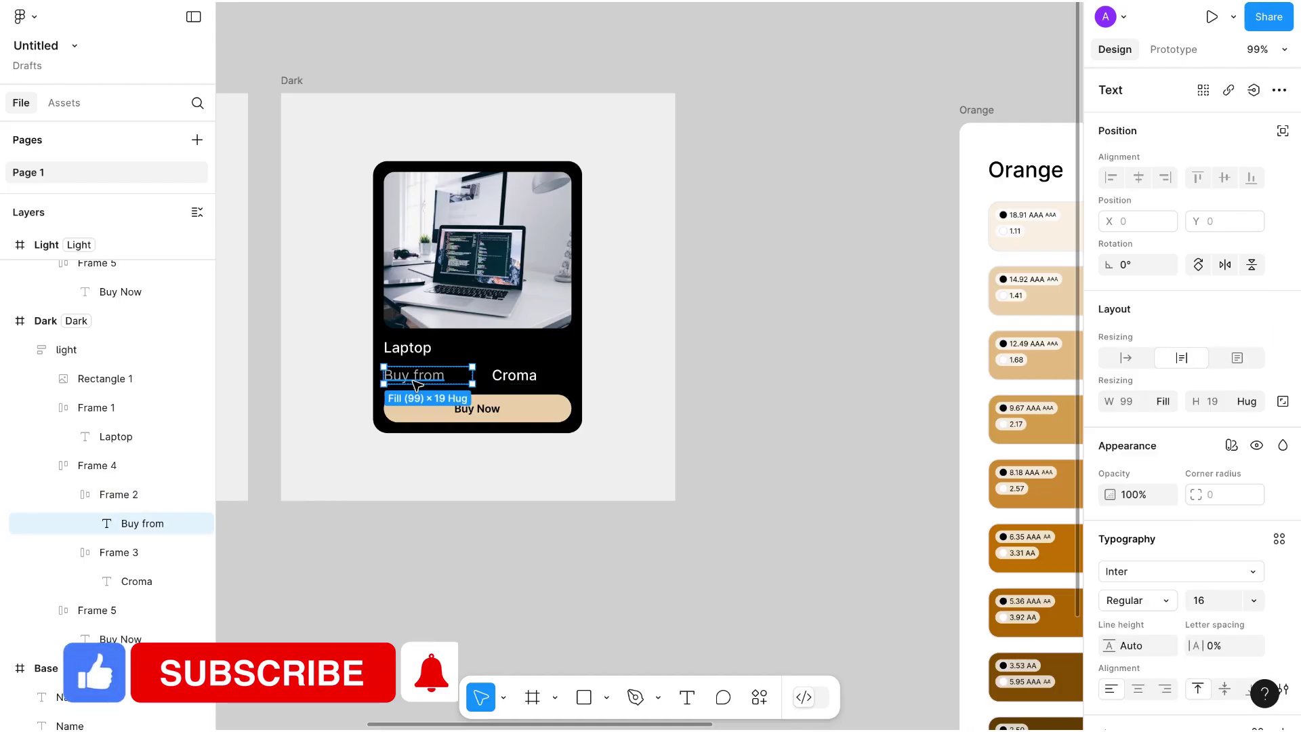
left_click(1252, 92)
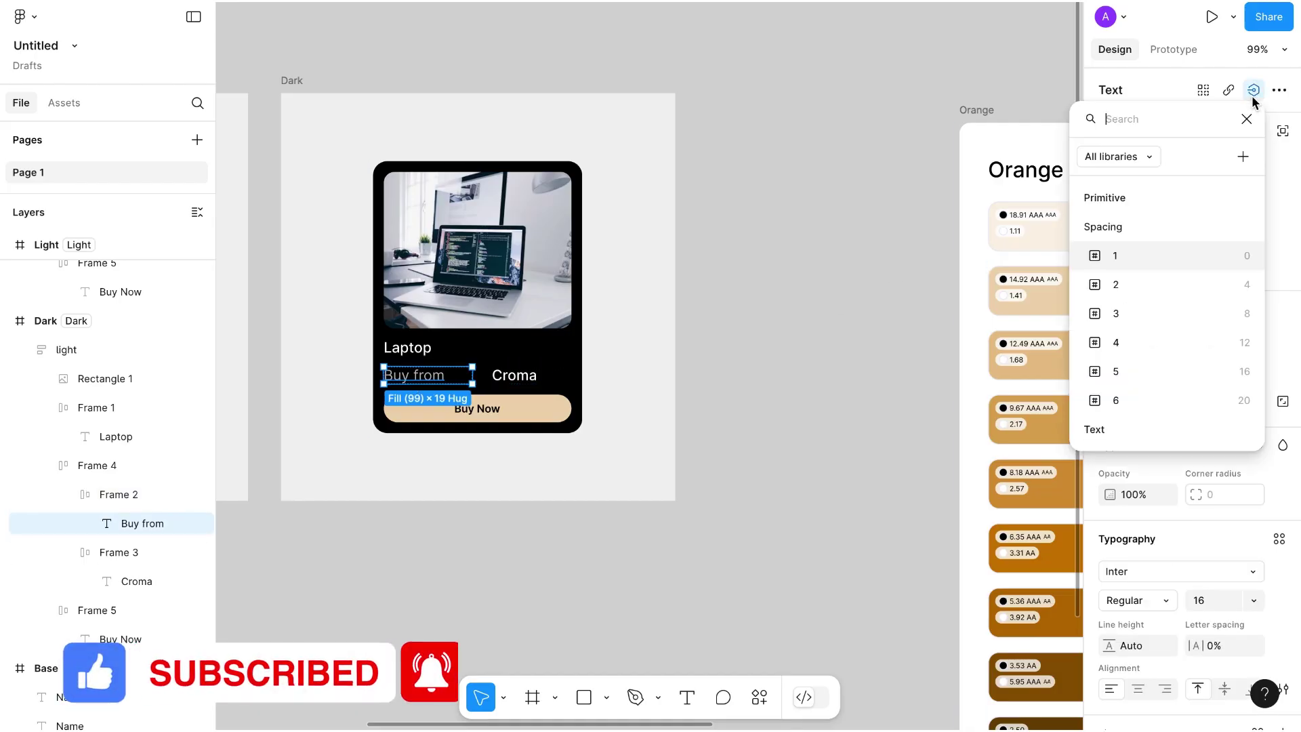
scroll(1165, 282, "down", 2)
scroll(1165, 295, "down", 2)
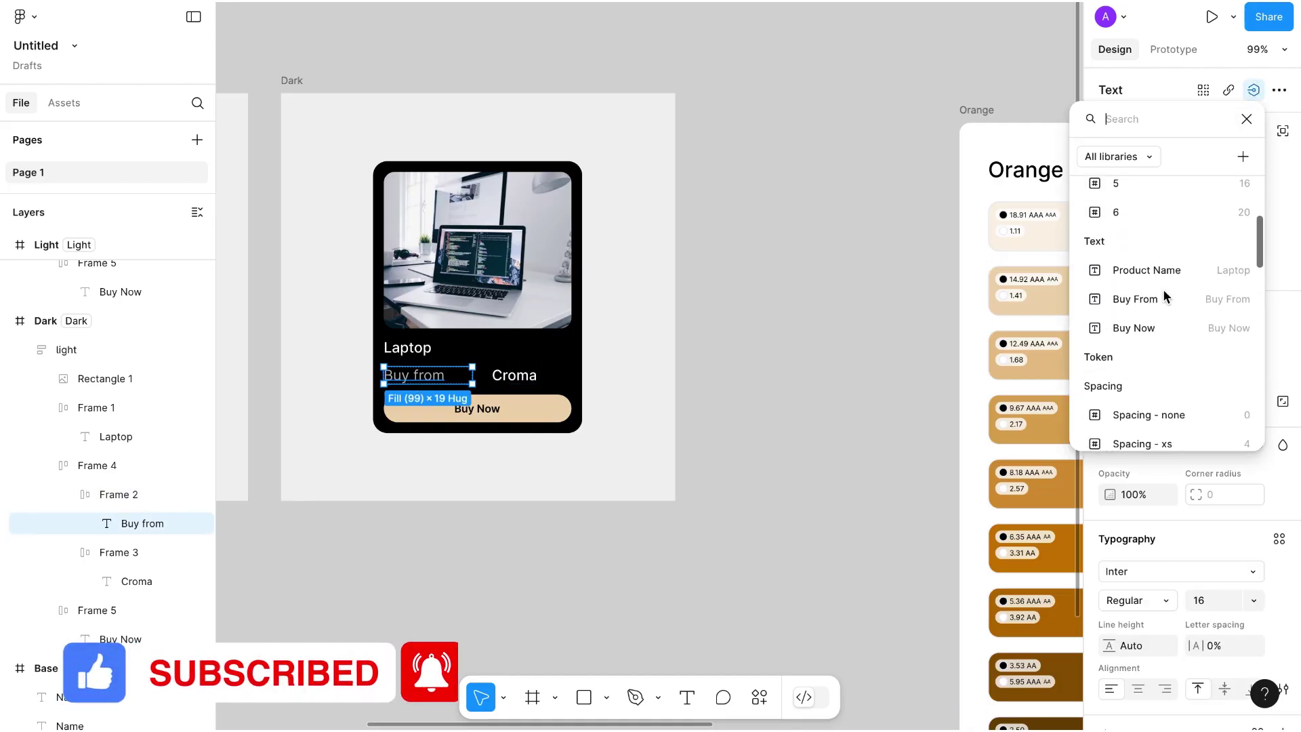
left_click(1128, 299)
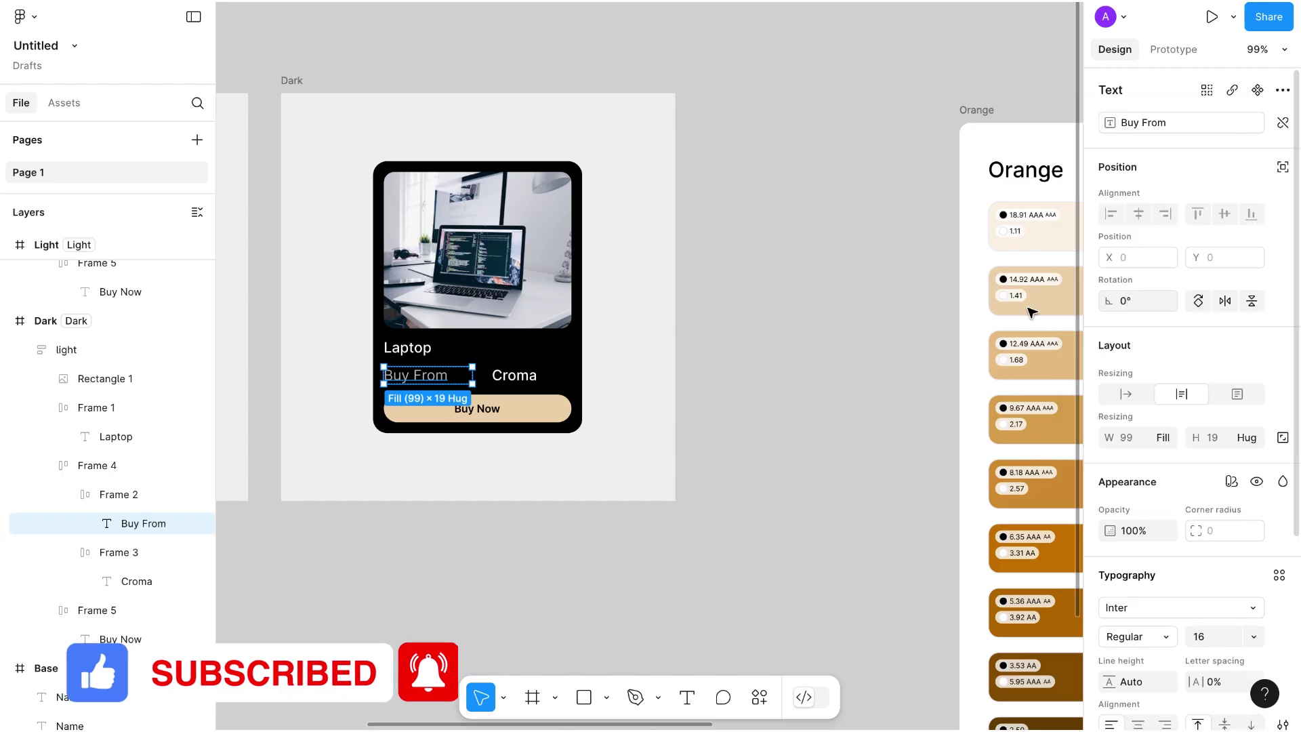
Bind the button's Buy Now label to the Buy Now variable and clear the selection
double_click(482, 414)
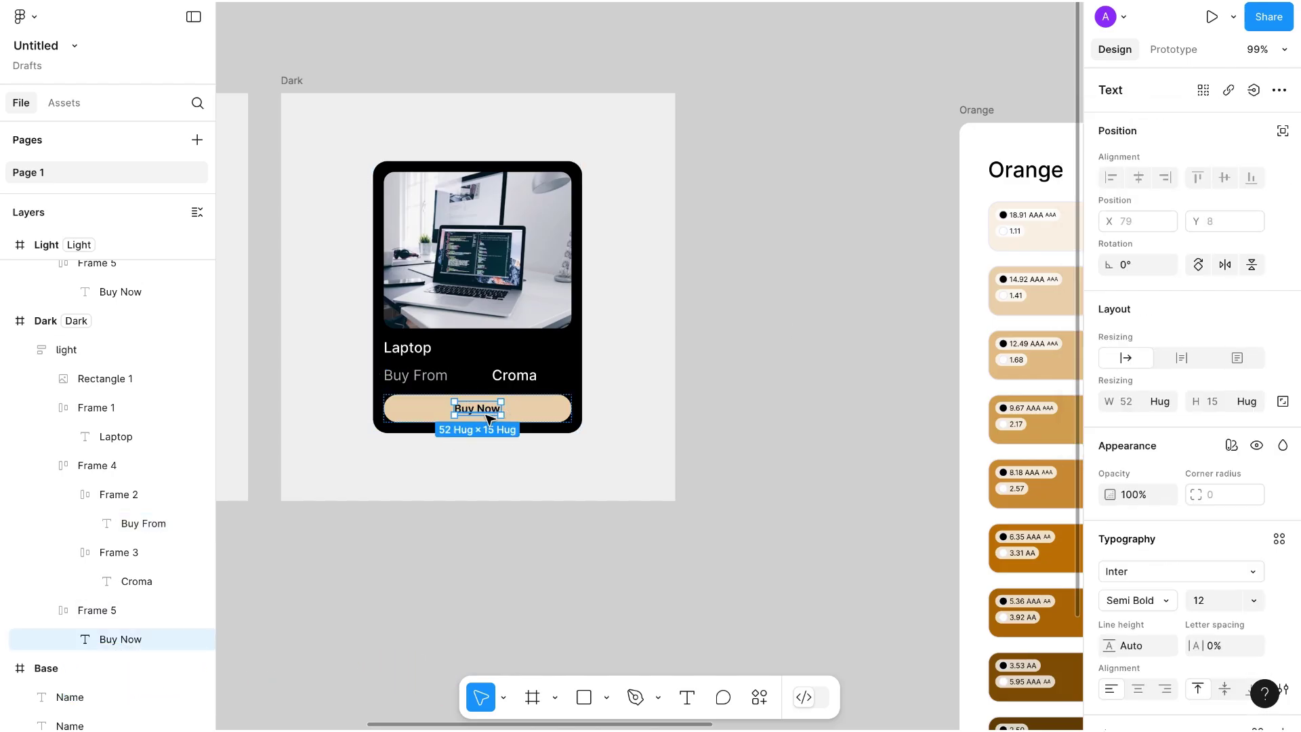
left_click(1253, 91)
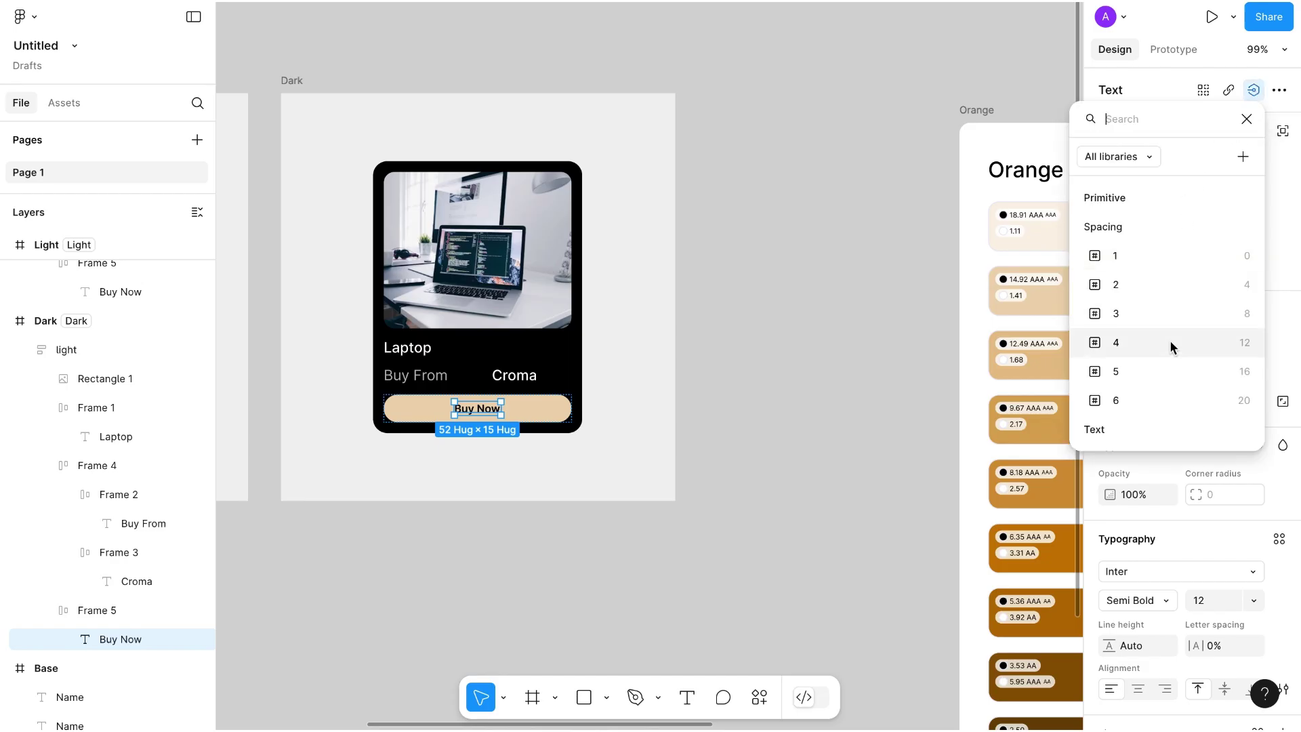
scroll(1170, 340, "down", 5)
left_click(1121, 290)
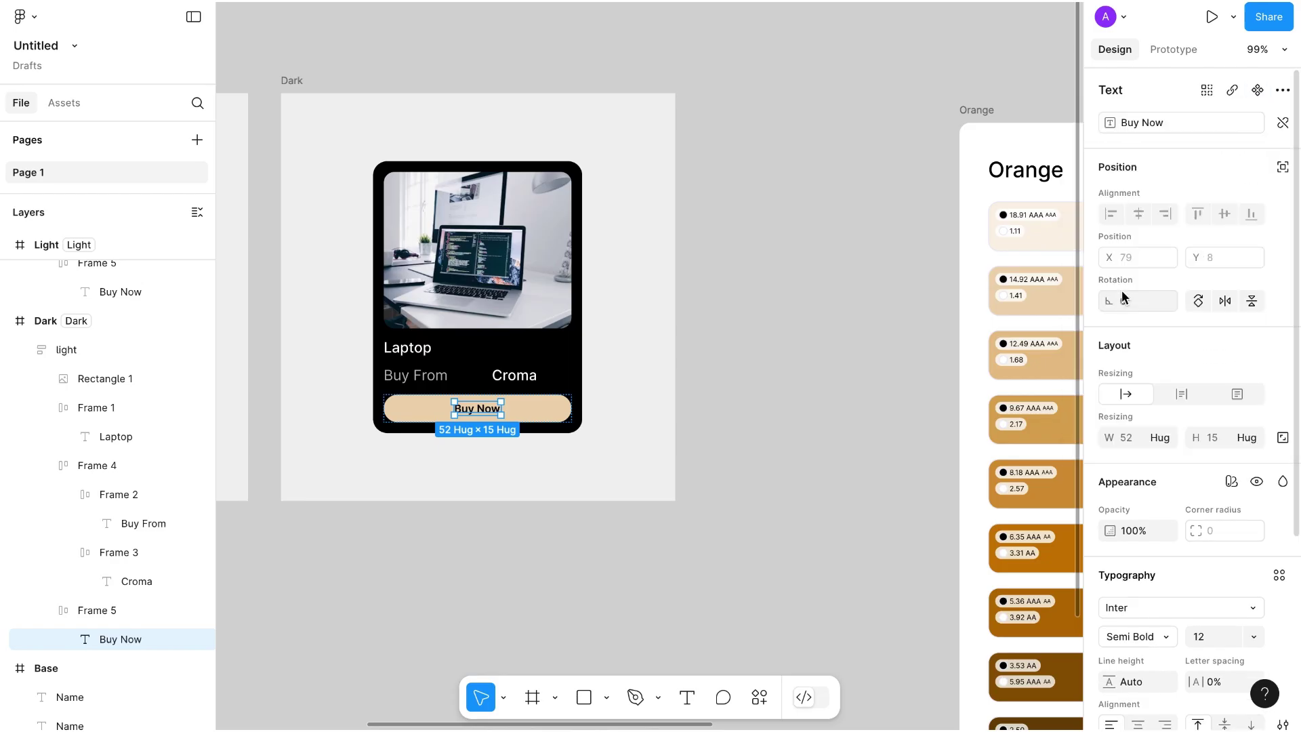
left_click(738, 535)
scroll(738, 535, "up", 2)
scroll(738, 535, "left", 2)
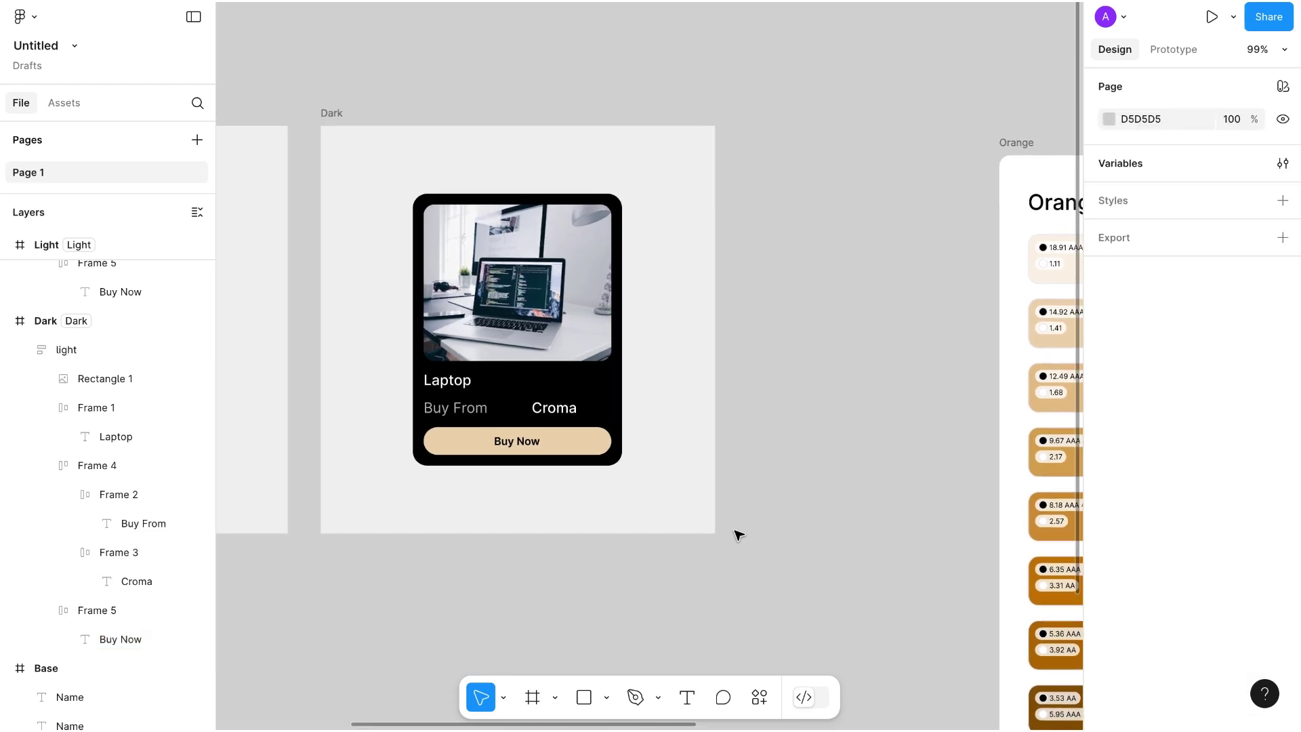
left_click(622, 447)
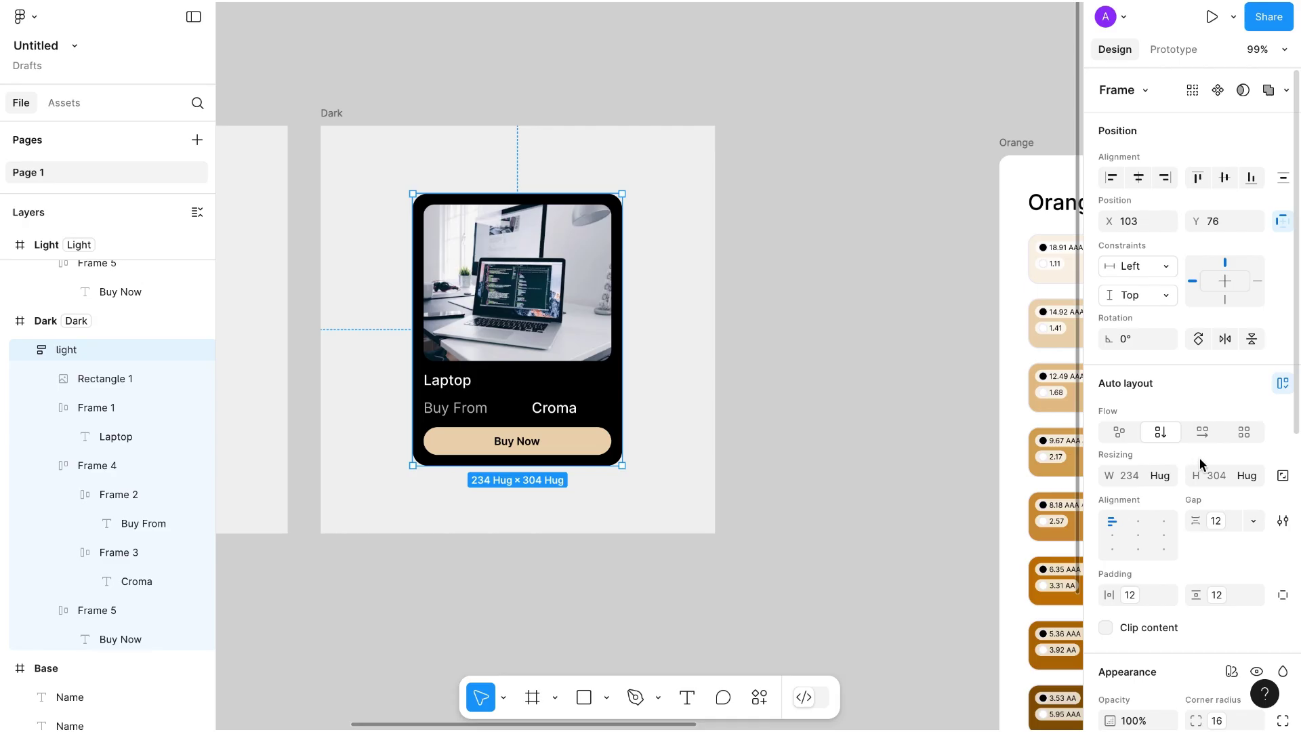
scroll(1197, 413, "down", 5)
scroll(1197, 412, "down", 3)
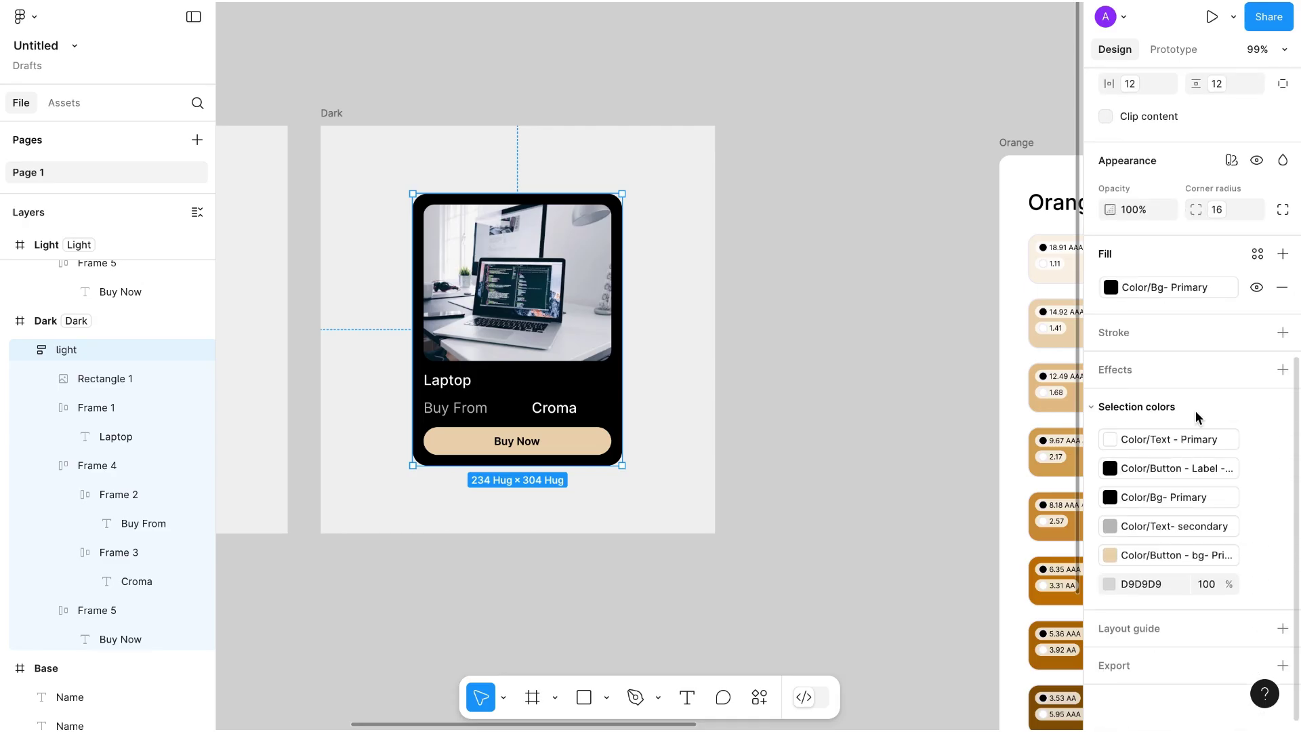
scroll(400, 290, "up", 5)
scroll(1221, 392, "up", 1)
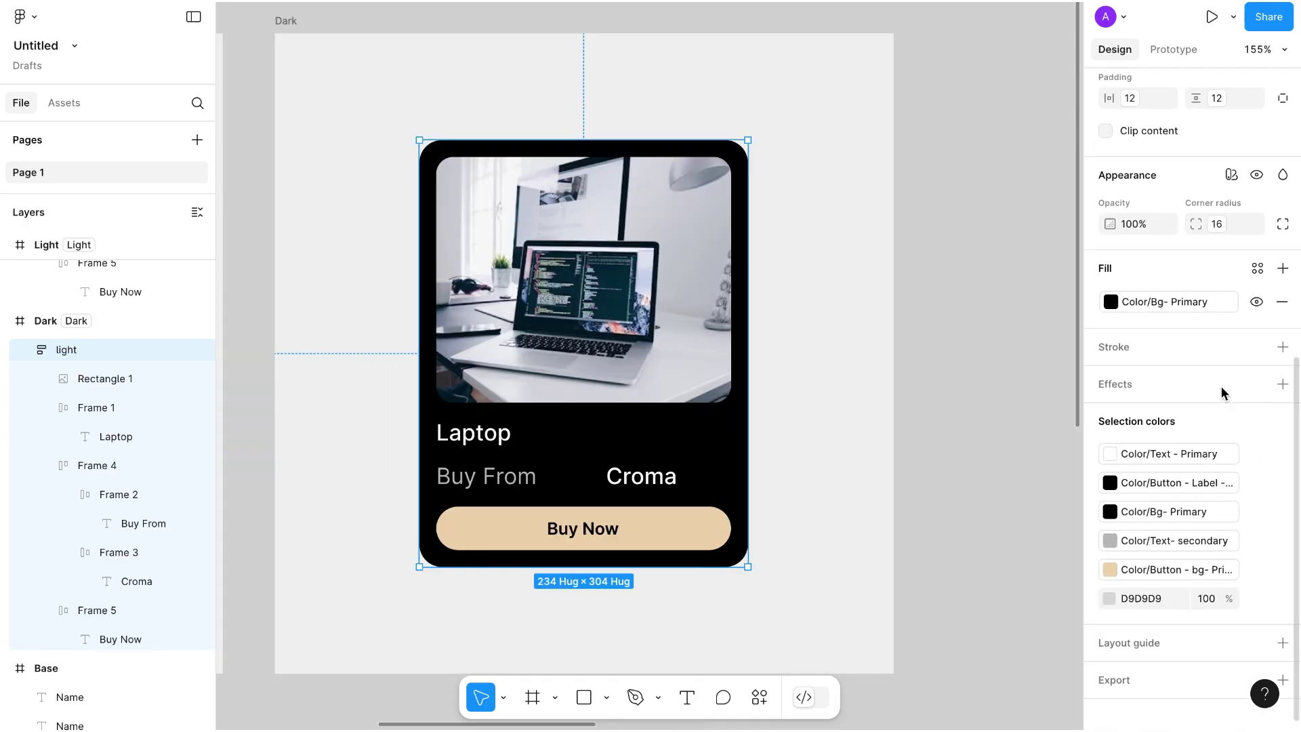
scroll(1221, 386, "up", 3)
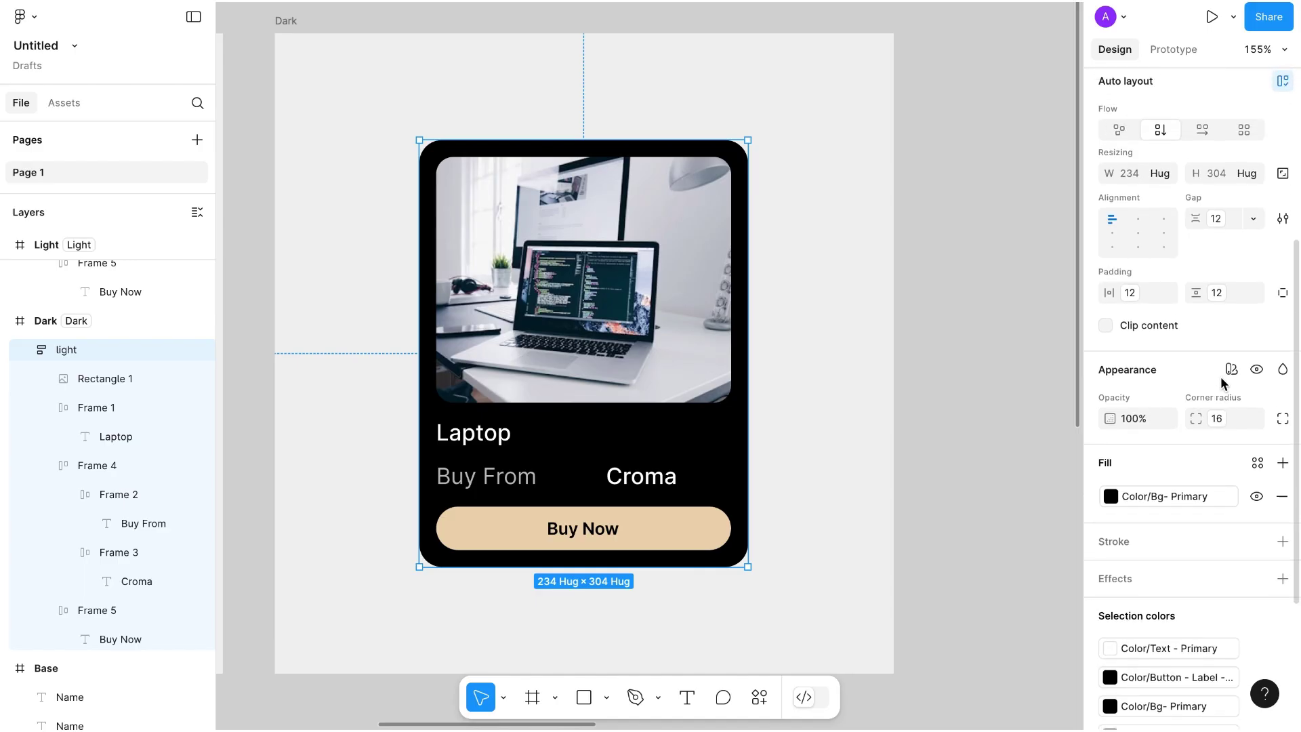
Switch the Dark card's Text variable mode to Spanish from the Appearance mode menu
left_click(1232, 372)
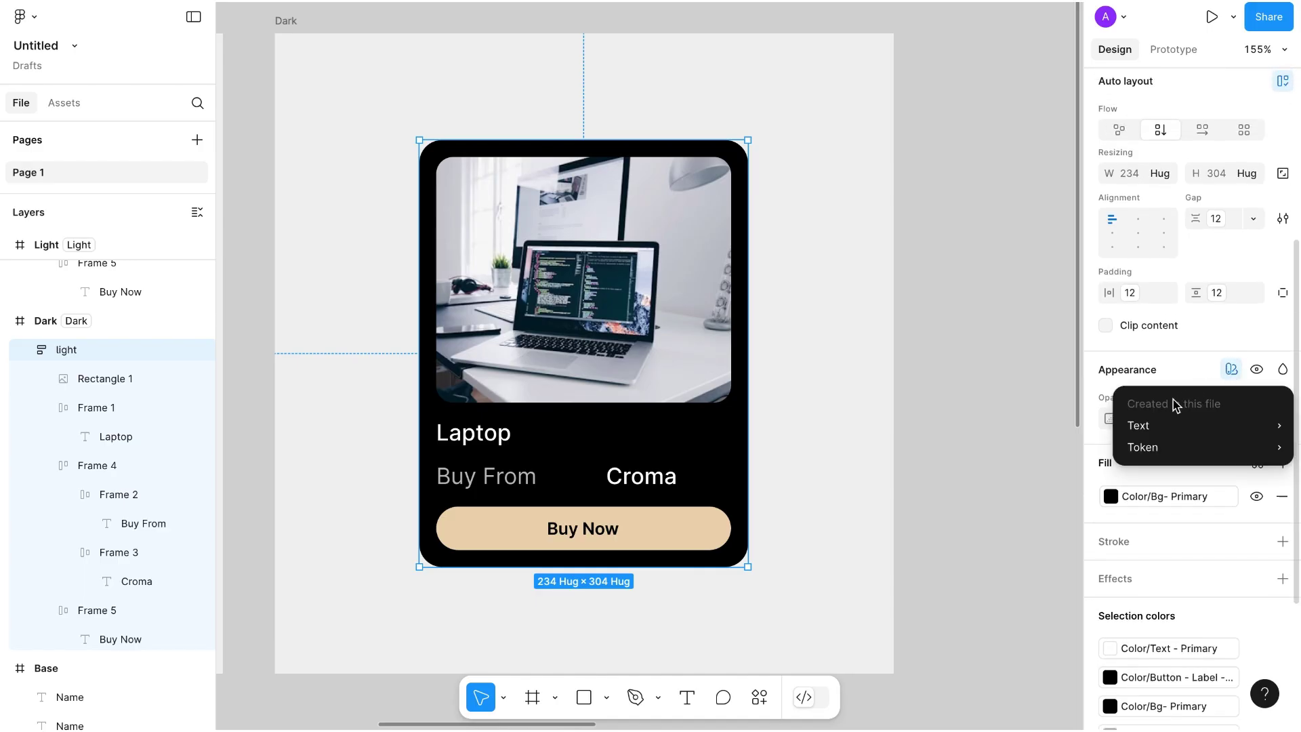
mouse_move(1176, 429)
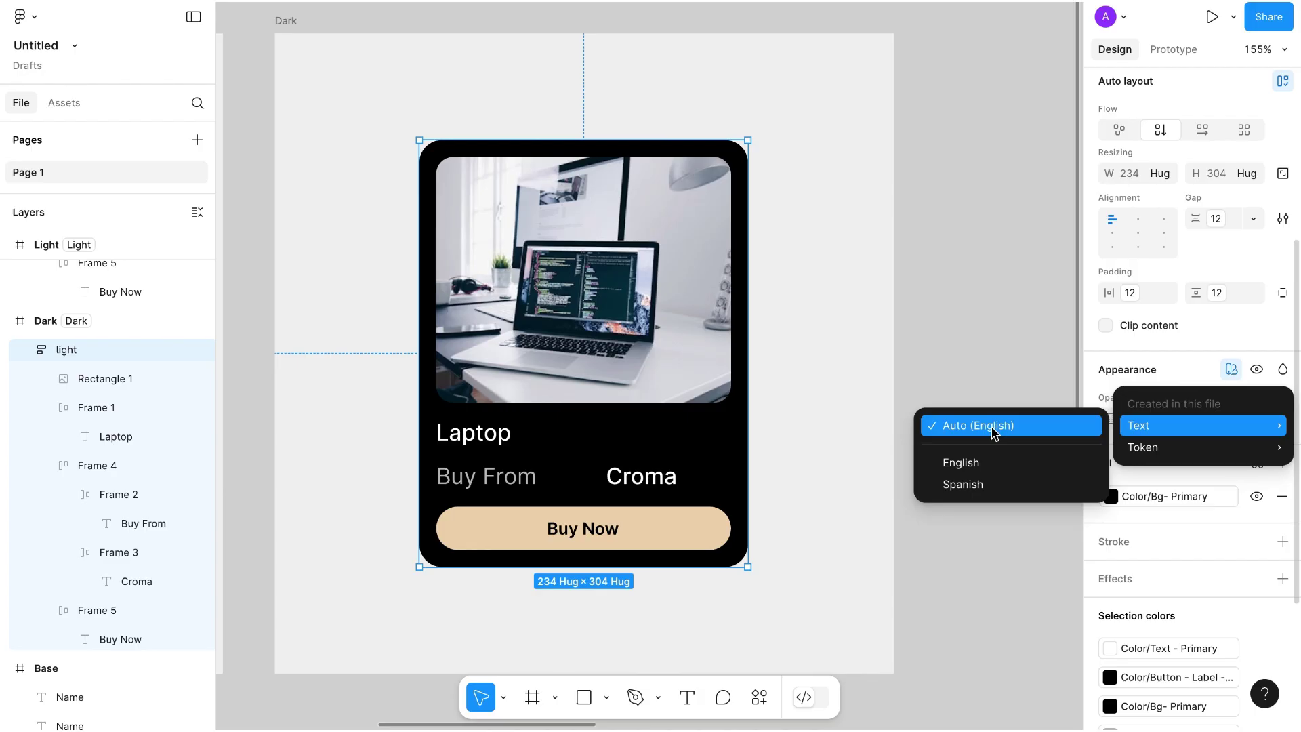
left_click(969, 485)
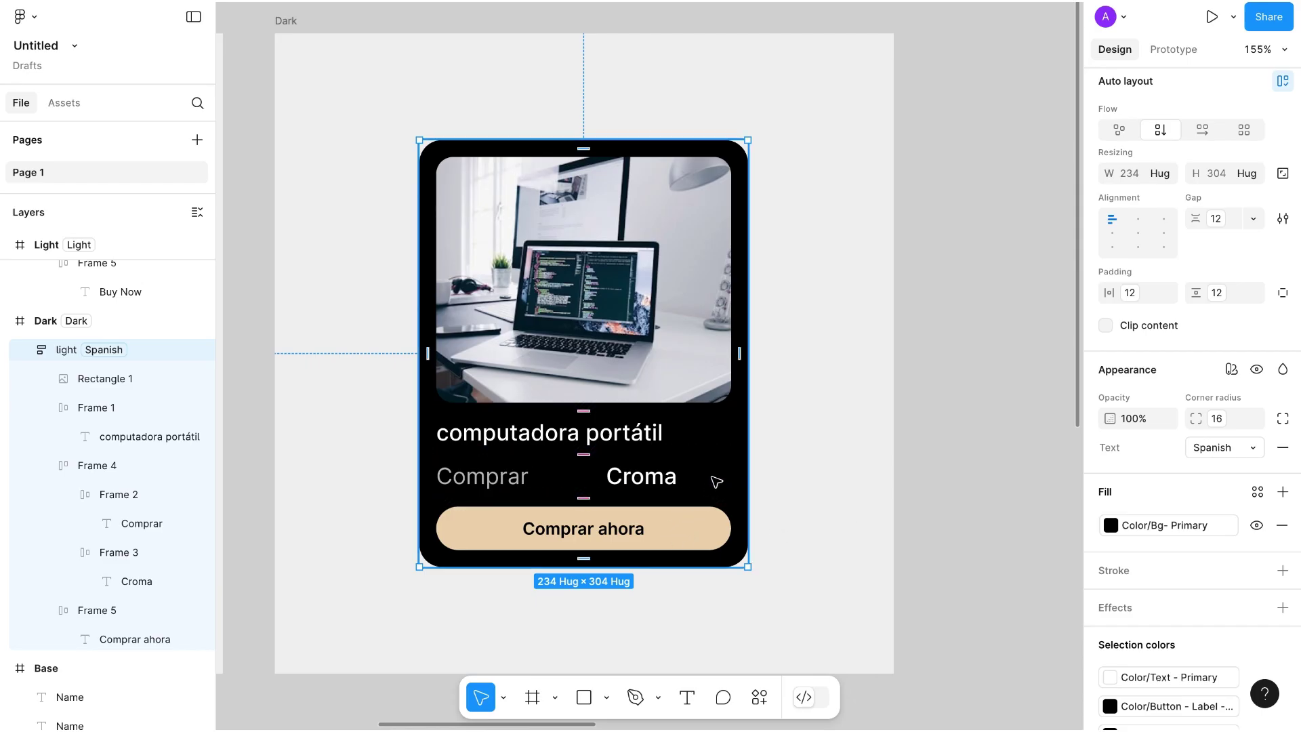
scroll(714, 484, "down", 1)
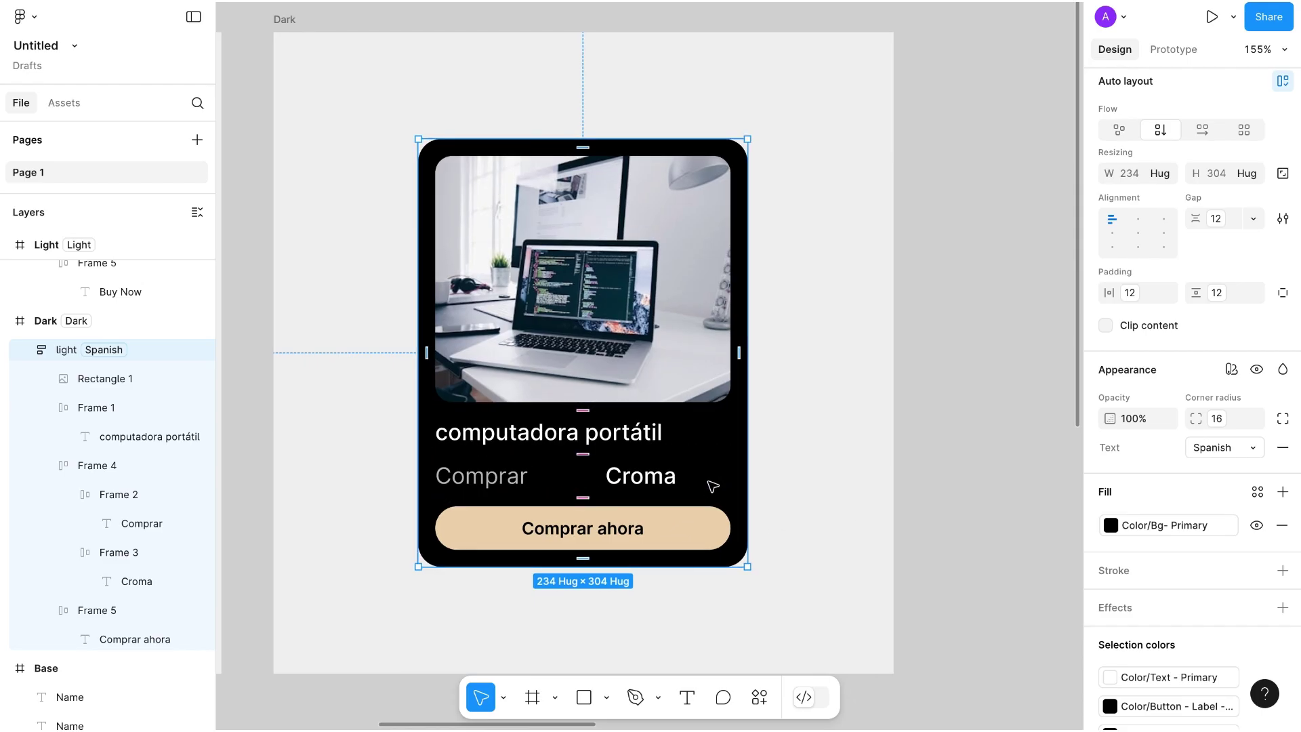